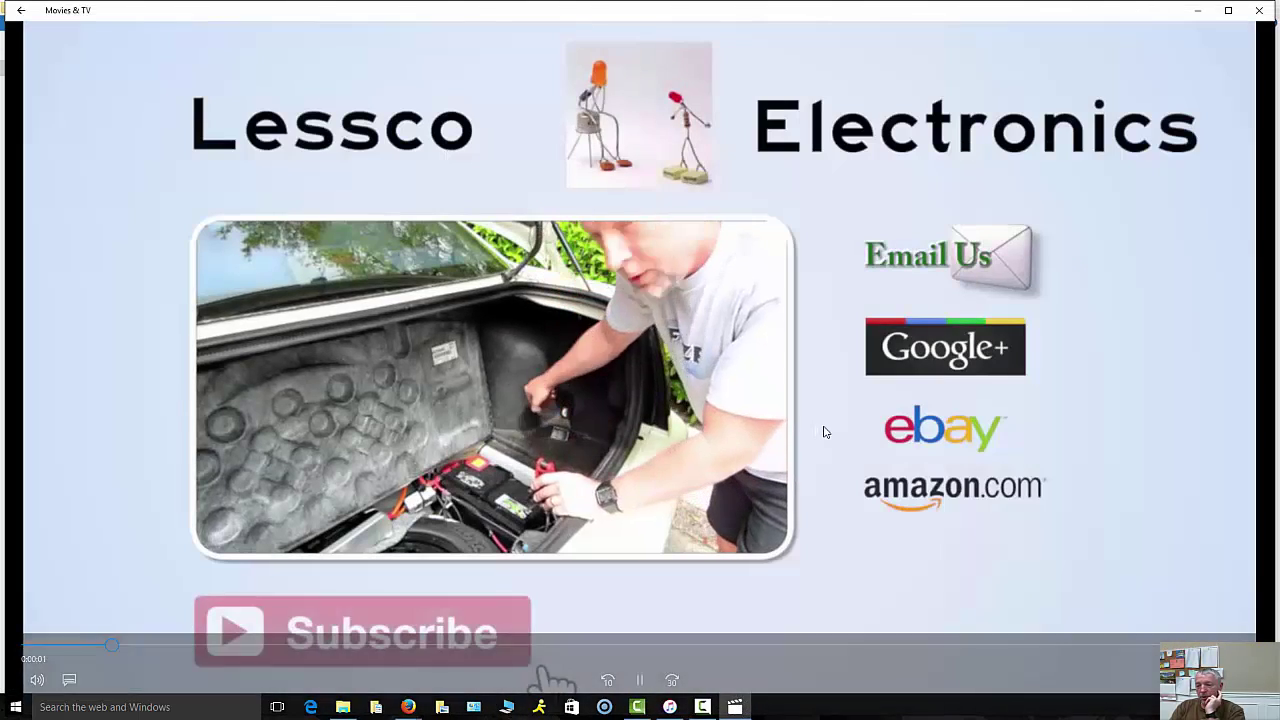
Pause the Lessco Electronics outro video near the end of its playback
{"action": "left_click", "coordinate": [640, 679]}
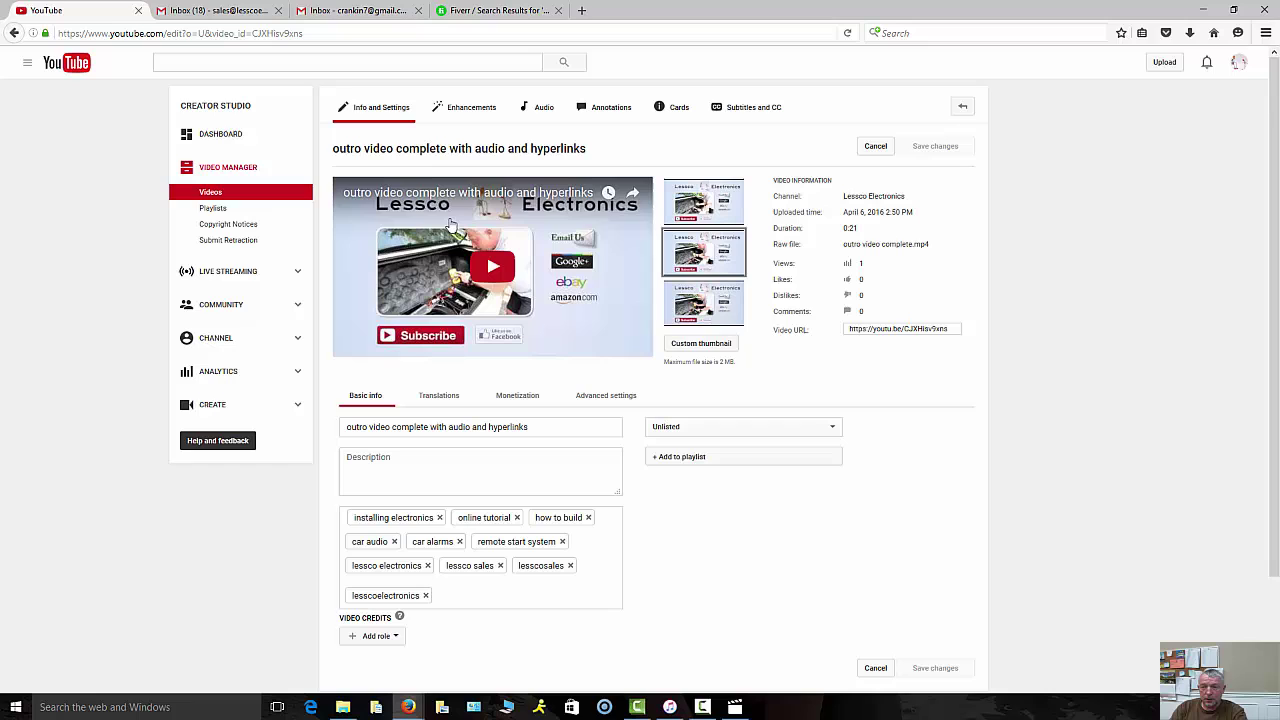
With the preview paused at 0:02, add a Spotlight annotation timed 0:02.3 to 0:05.3
{"action": "left_click", "coordinate": [603, 111]}
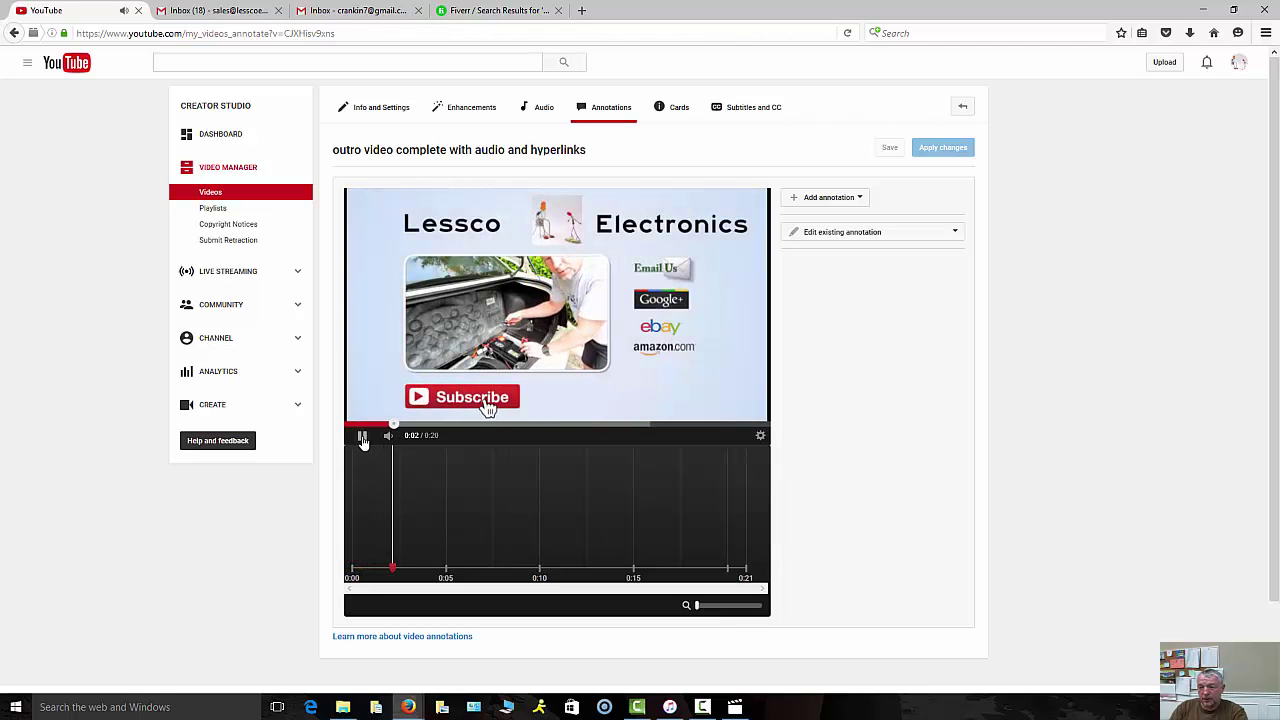
{"action": "left_click", "coordinate": [363, 437]}
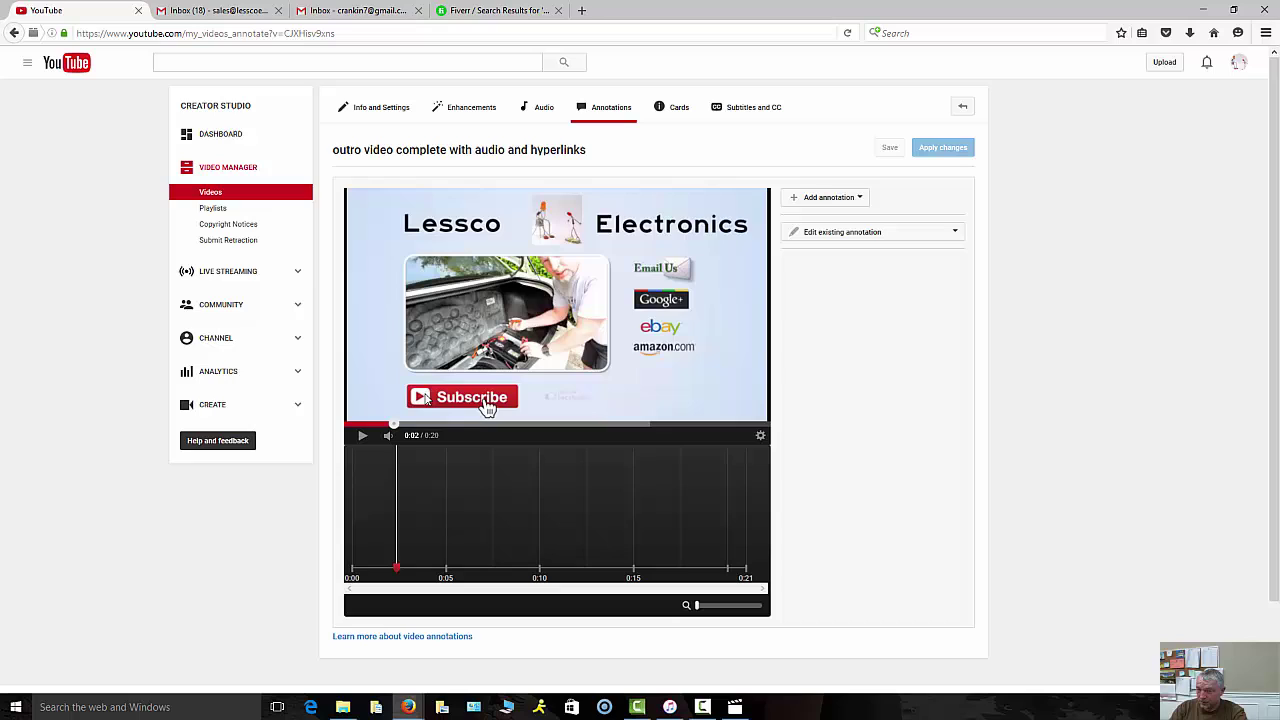
{"action": "left_click", "coordinate": [821, 205]}
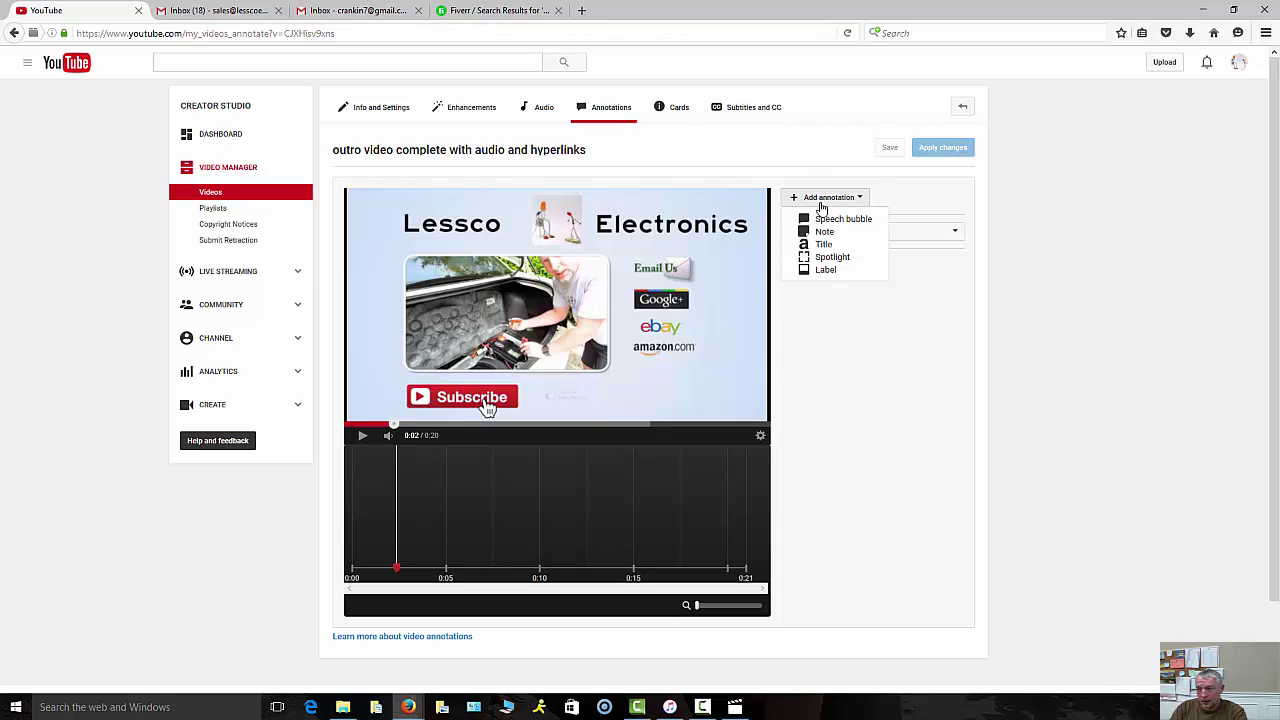
{"action": "left_click", "coordinate": [829, 258]}
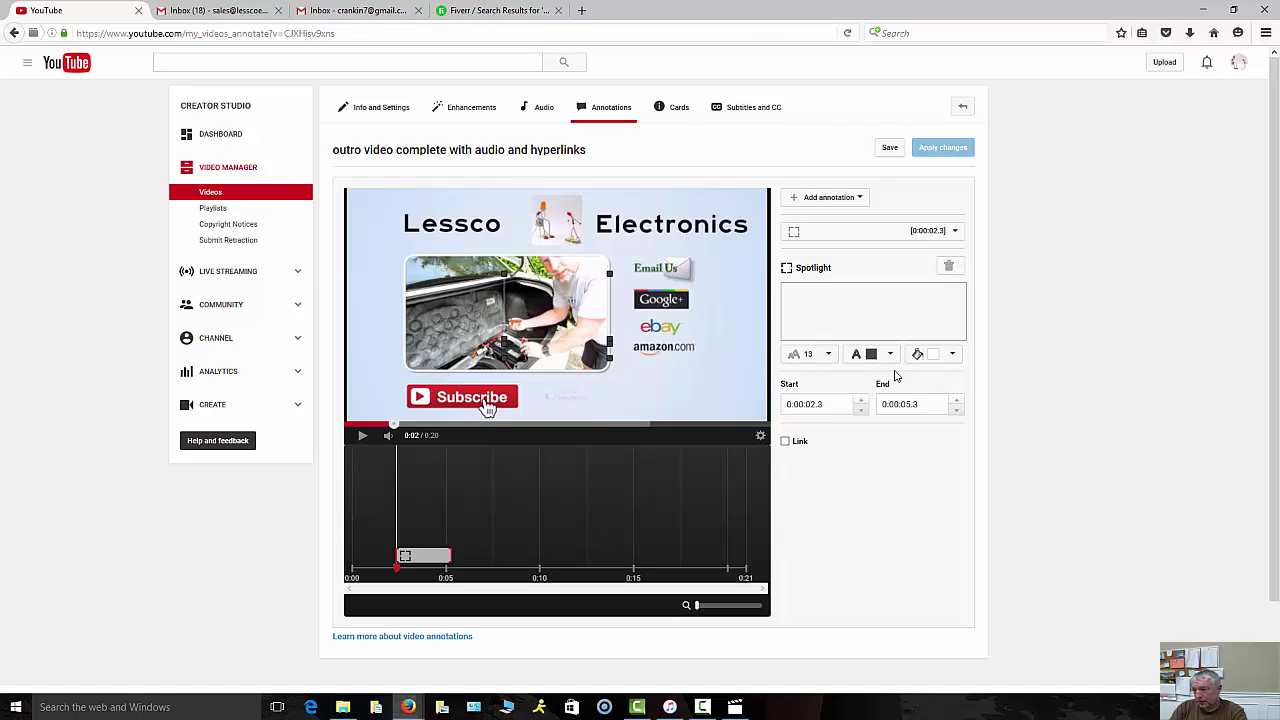
Resize the spotlight box around the Subscribe button, then shift it over the car photo
{"action": "left_click_drag", "start_coordinate": [609, 345], "coordinate": [520, 403]}
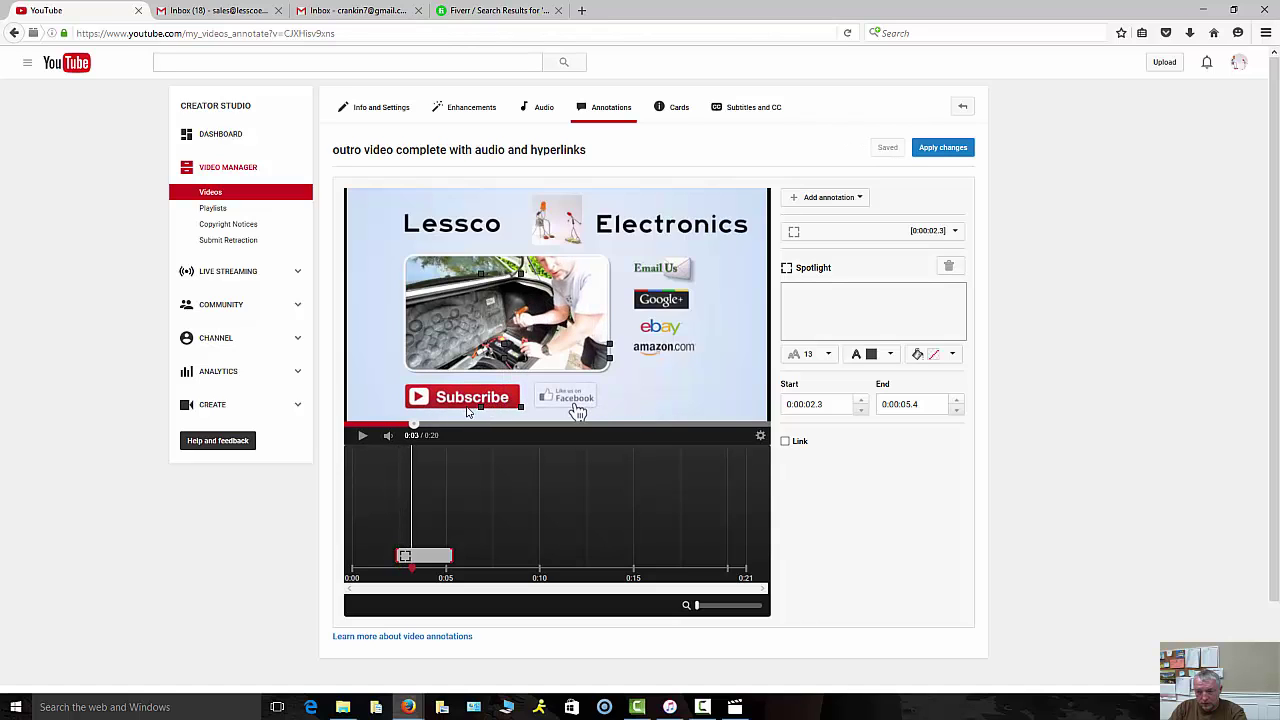
{"action": "left_click_drag", "start_coordinate": [437, 409], "coordinate": [404, 408]}
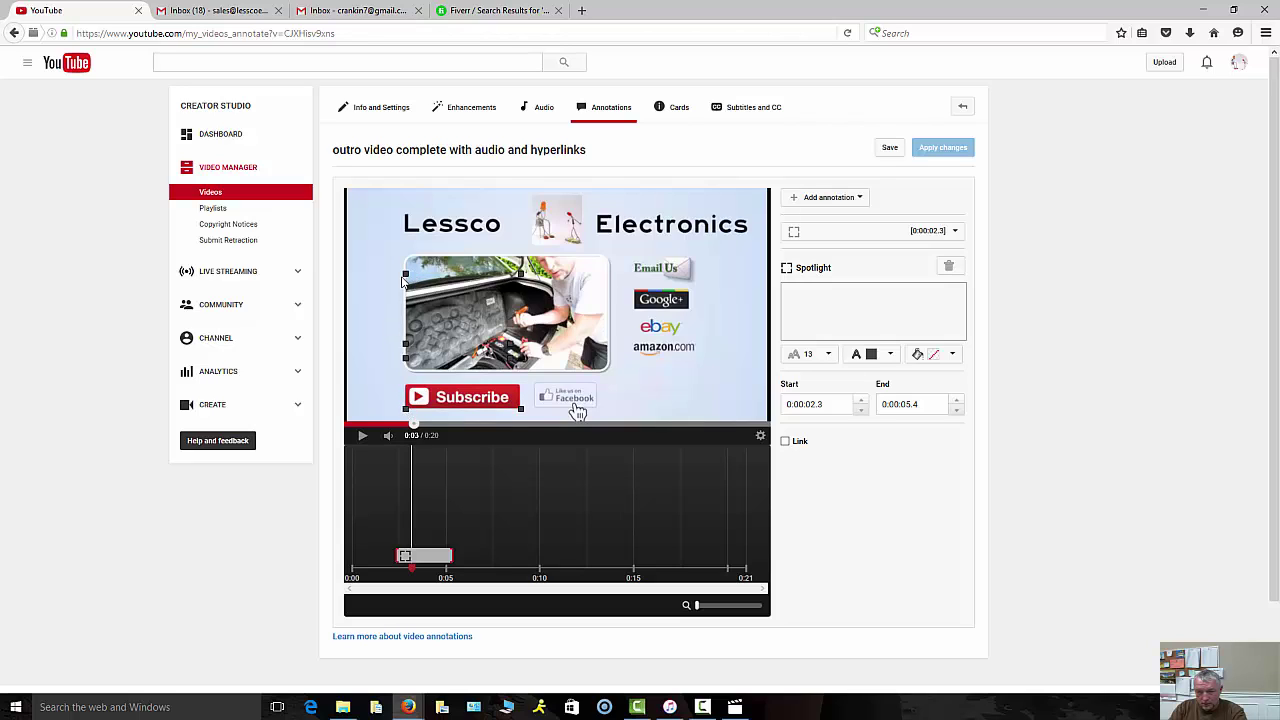
{"action": "left_click_drag", "start_coordinate": [404, 273], "coordinate": [404, 377]}
{"action": "left_click_drag", "start_coordinate": [520, 409], "coordinate": [520, 418]}
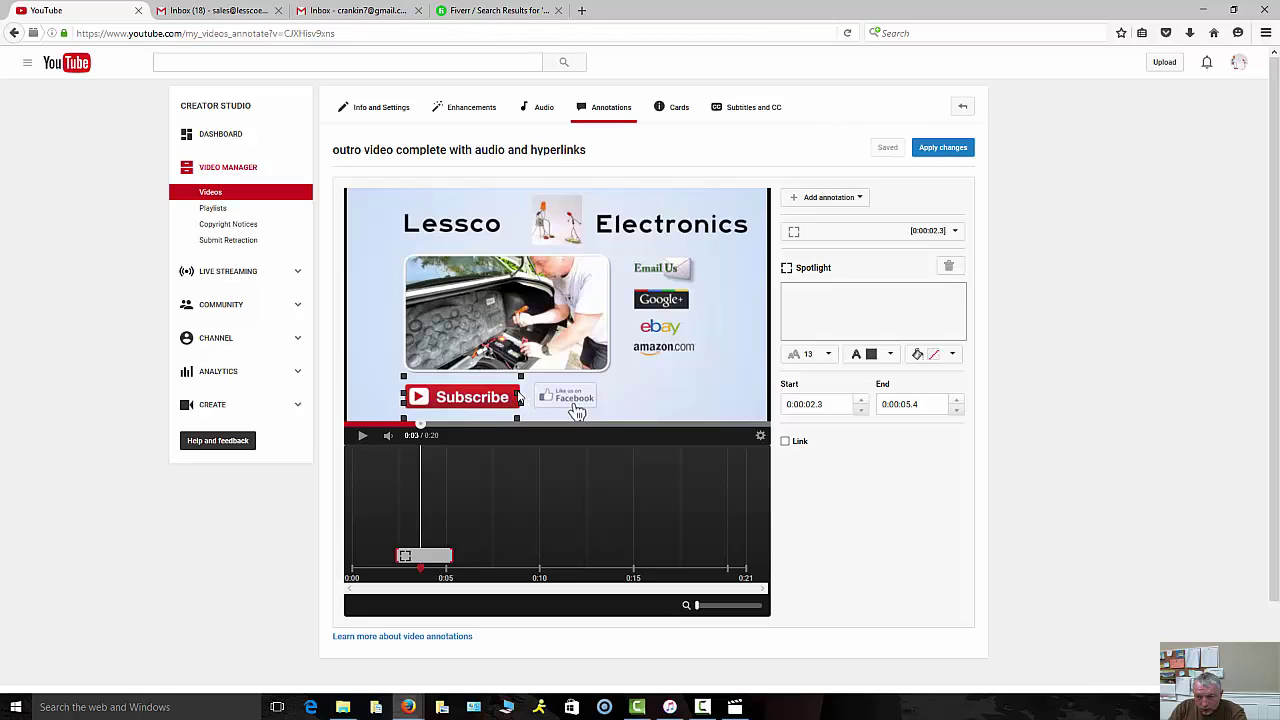
{"action": "mouse_move", "coordinate": [522, 391]}
{"action": "left_mouse_down"}
{"action": "mouse_move", "coordinate": [525, 380]}
{"action": "mouse_move", "coordinate": [521, 403]}
{"action": "left_mouse_up"}
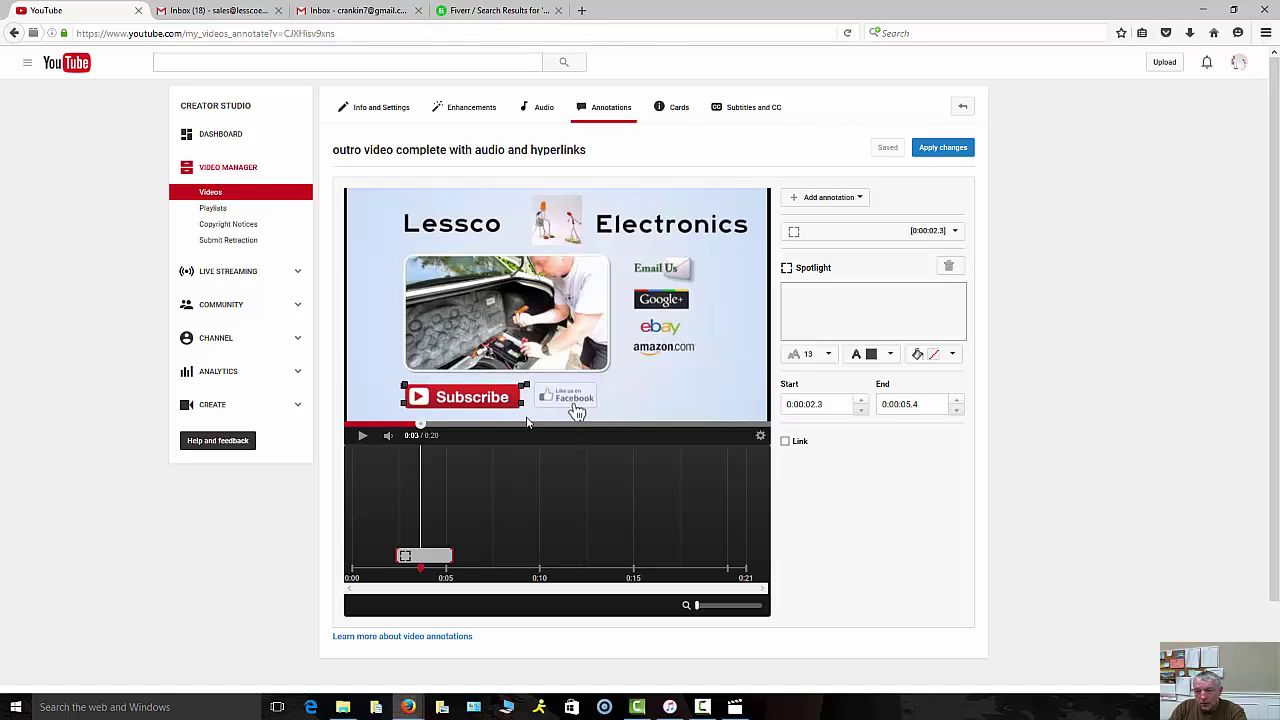
{"action": "left_click_drag", "start_coordinate": [519, 412], "coordinate": [692, 317]}
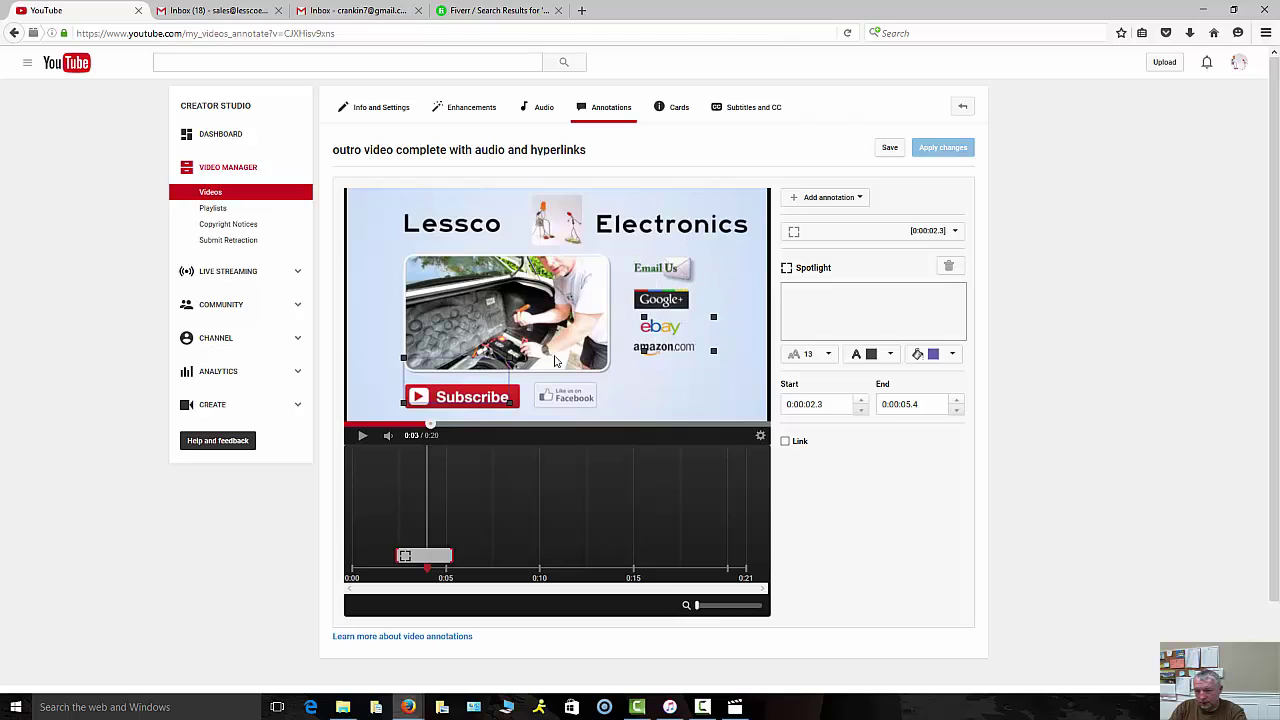
{"action": "mouse_move", "coordinate": [477, 349]}
{"action": "left_mouse_down"}
{"action": "mouse_move", "coordinate": [440, 328]}
{"action": "mouse_move", "coordinate": [526, 323]}
{"action": "left_mouse_up"}
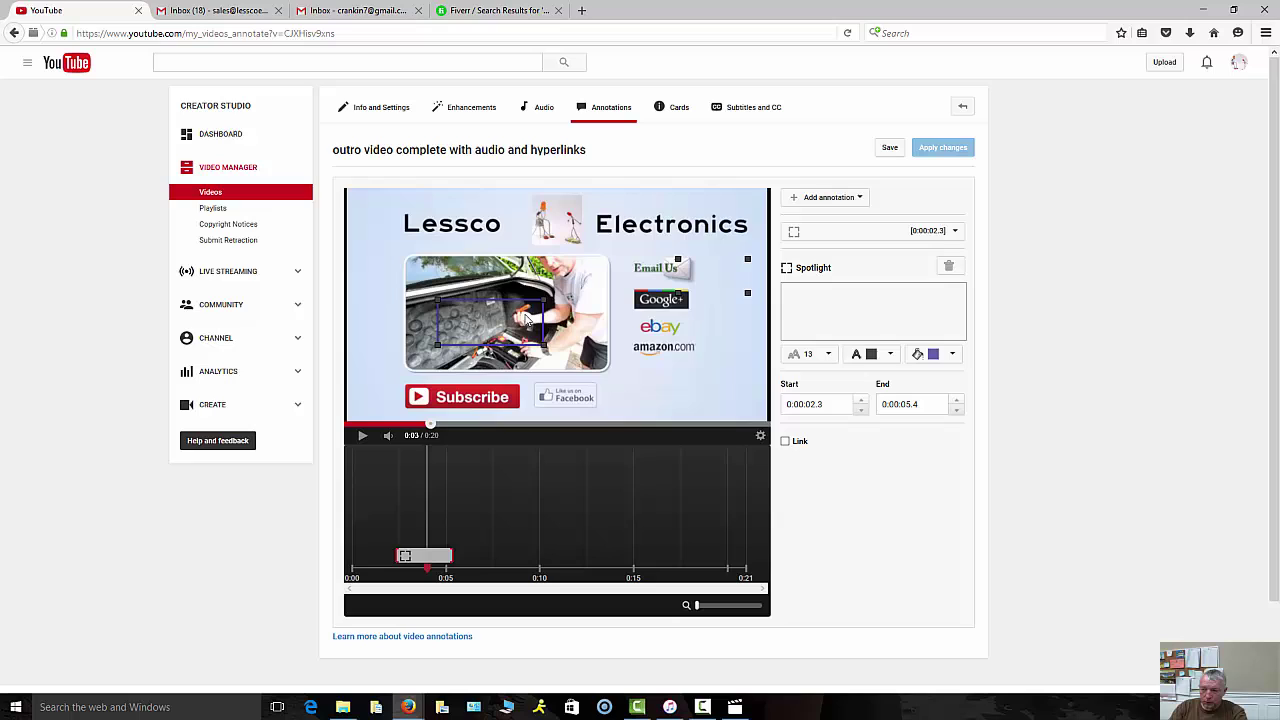
Set the spotlight fill to none and refit it snugly around the Subscribe button
{"action": "left_click", "coordinate": [953, 355]}
{"action": "left_click", "coordinate": [941, 490]}
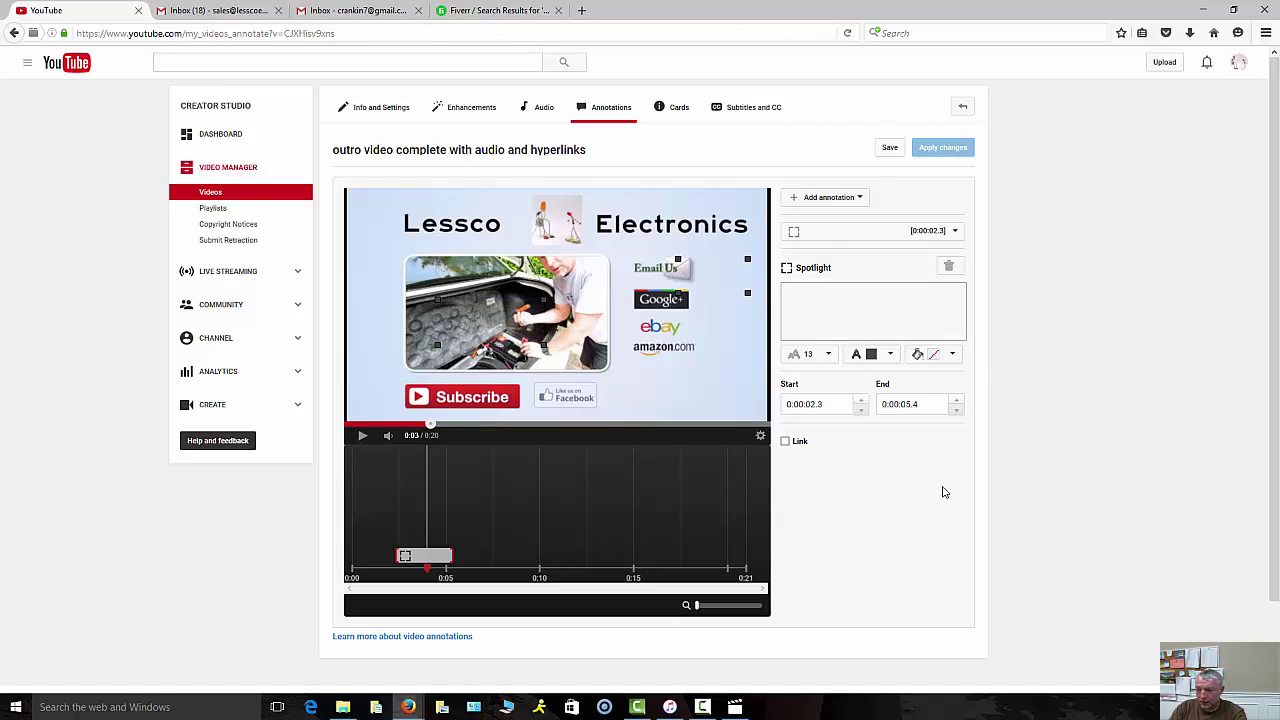
{"action": "left_click_drag", "start_coordinate": [473, 328], "coordinate": [441, 400]}
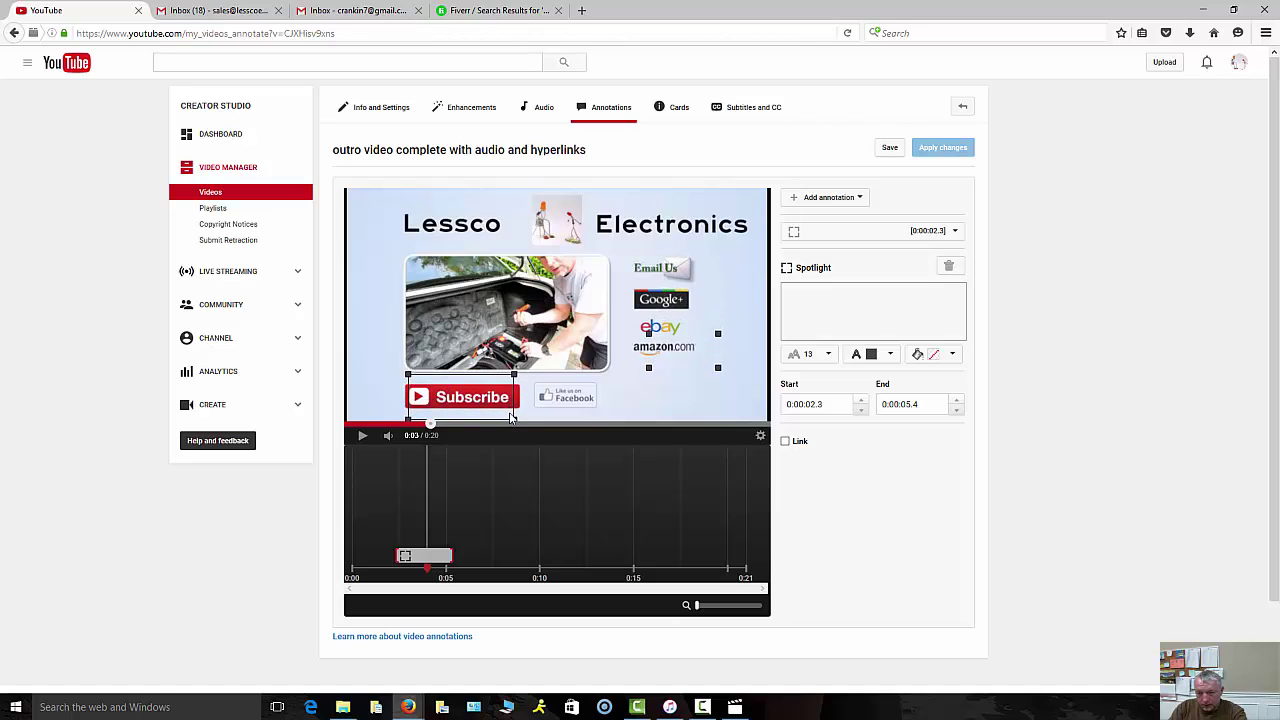
{"action": "left_click_drag", "start_coordinate": [514, 420], "coordinate": [523, 418]}
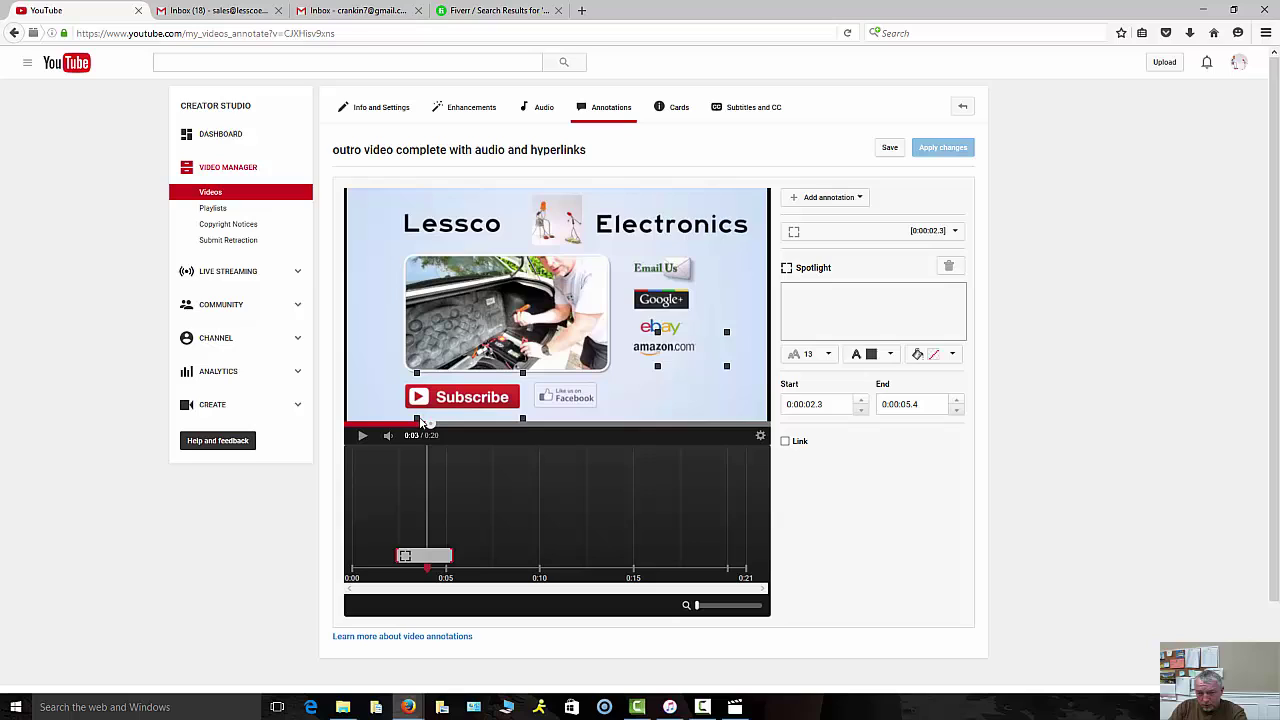
{"action": "left_click_drag", "start_coordinate": [421, 423], "coordinate": [398, 414]}
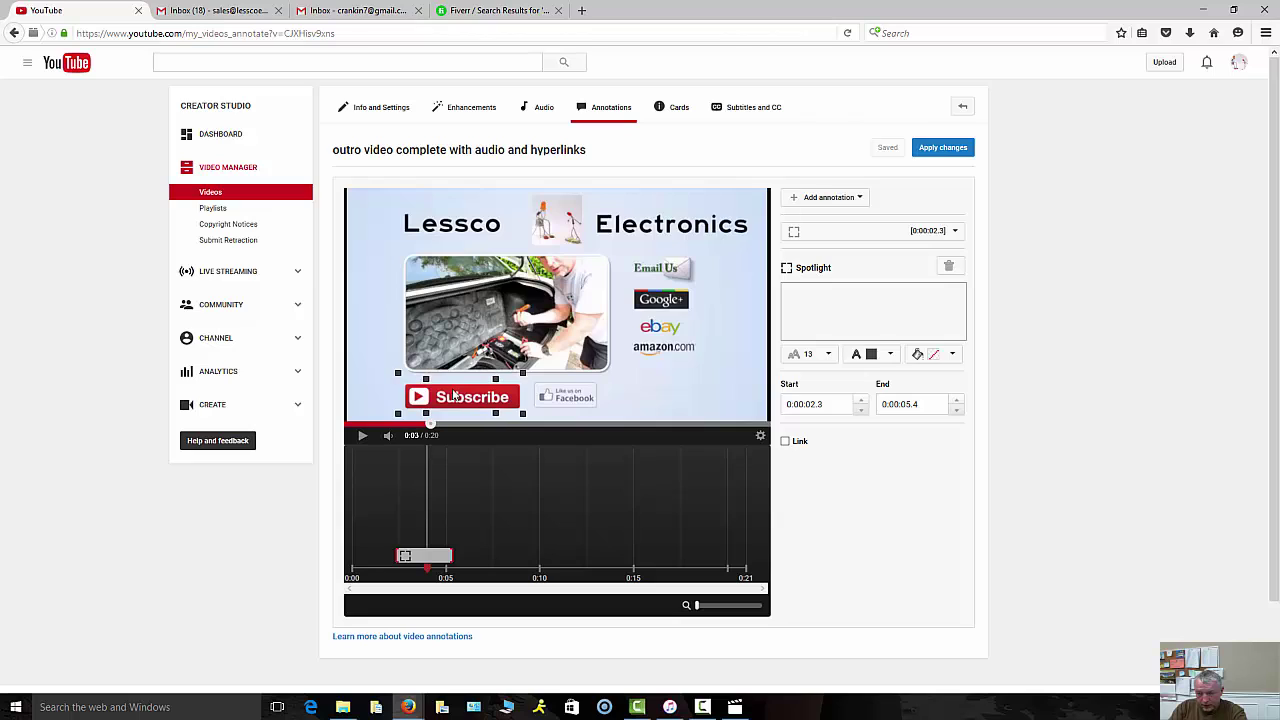
{"action": "left_click", "coordinate": [437, 391]}
{"action": "left_click_drag", "start_coordinate": [426, 381], "coordinate": [407, 380]}
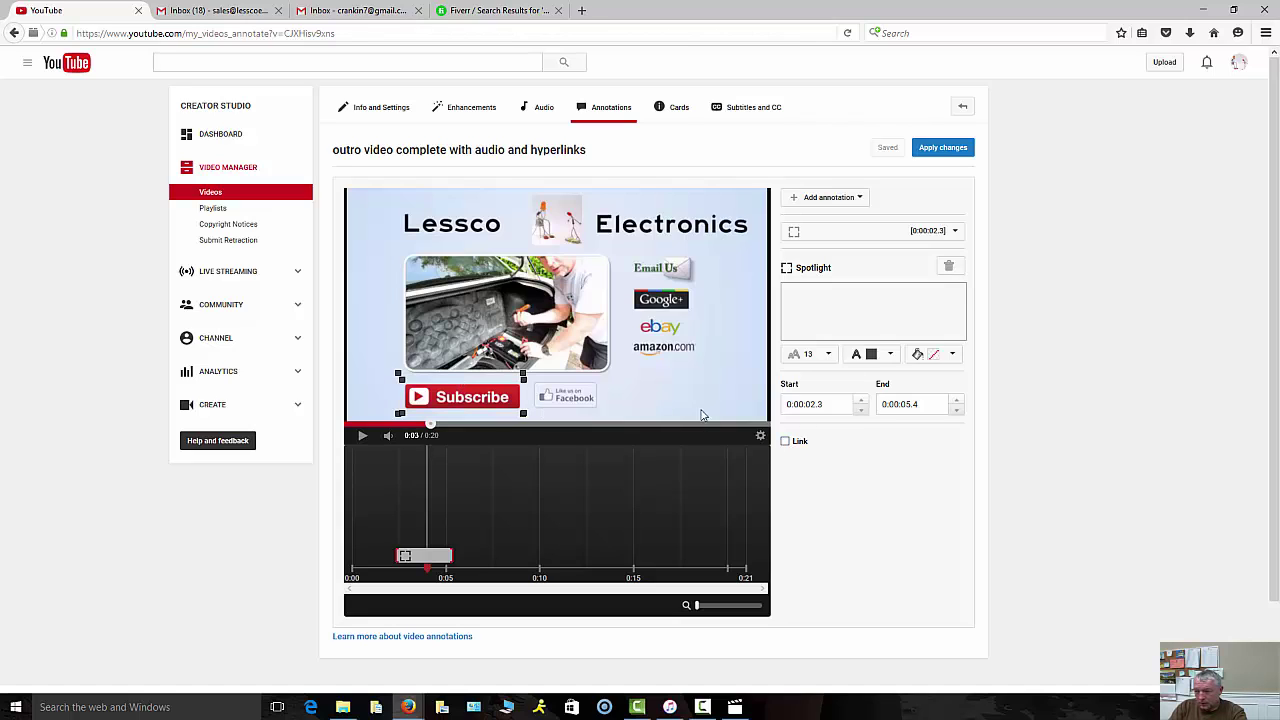
Make the spotlight a Subscribe link to the channel's username, then save and apply changes
{"action": "left_click", "coordinate": [785, 442]}
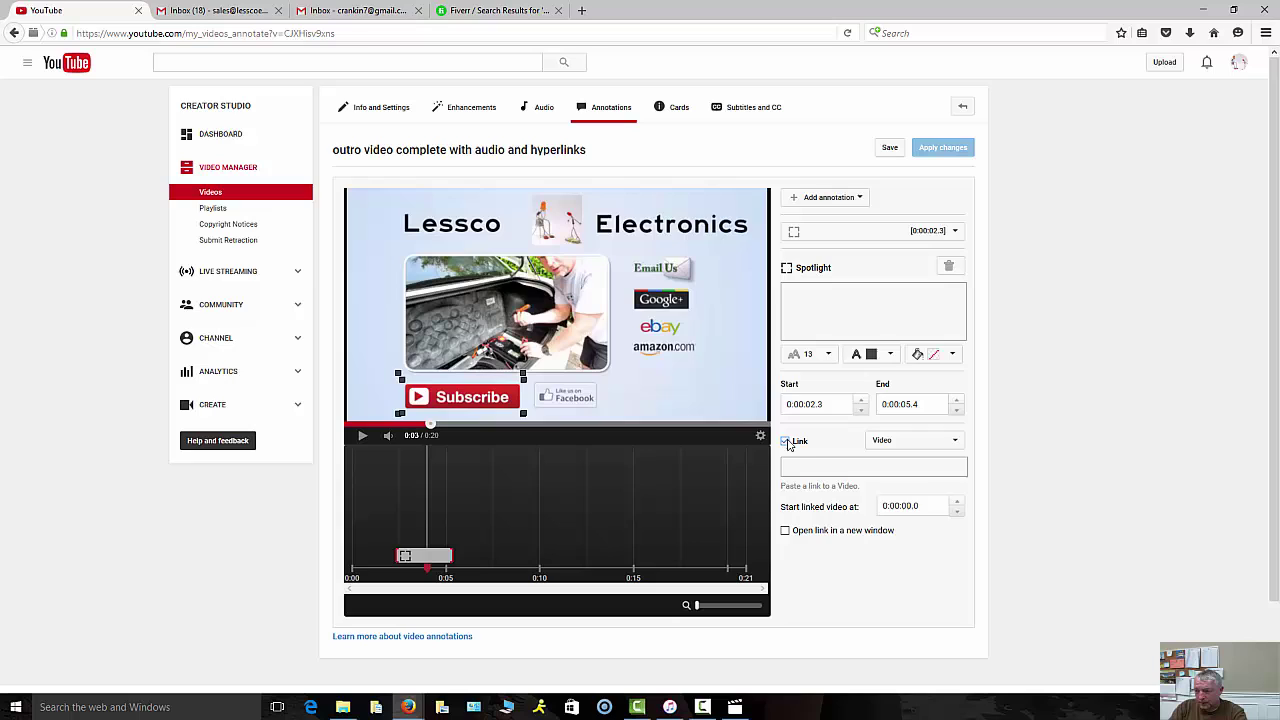
{"action": "left_click", "coordinate": [915, 446]}
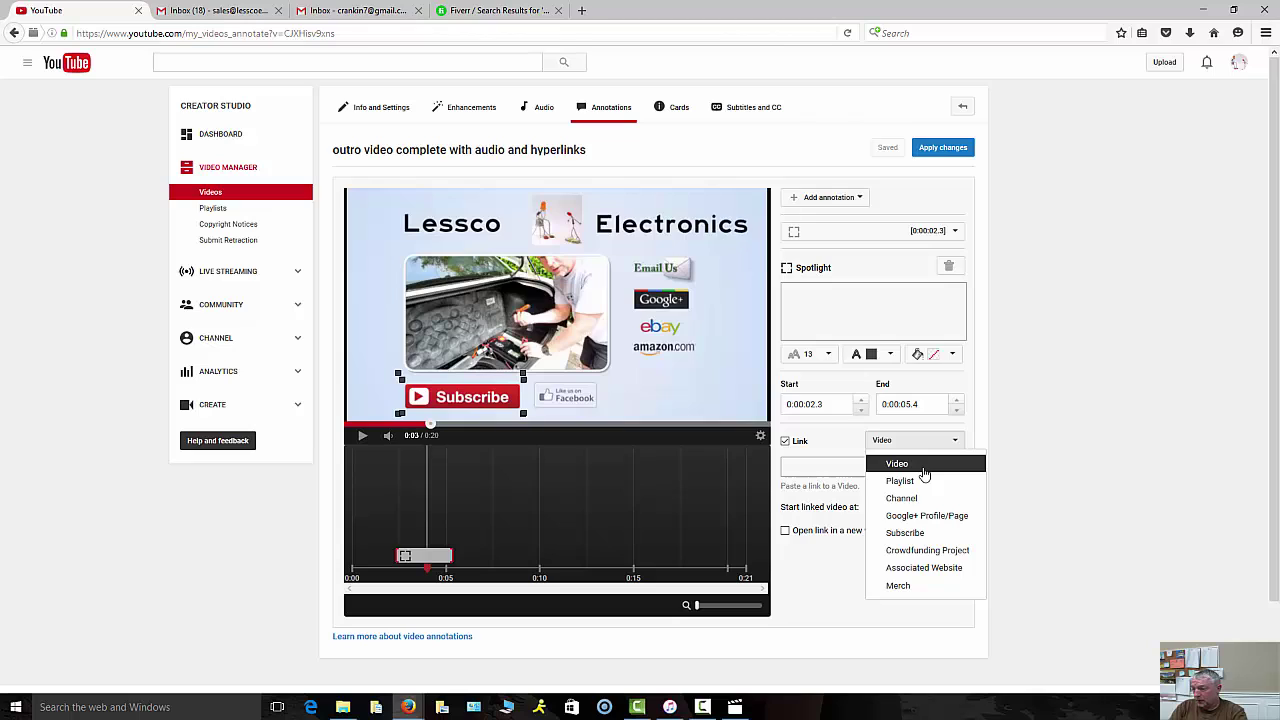
{"action": "left_click_drag", "start_coordinate": [925, 473], "coordinate": [933, 514]}
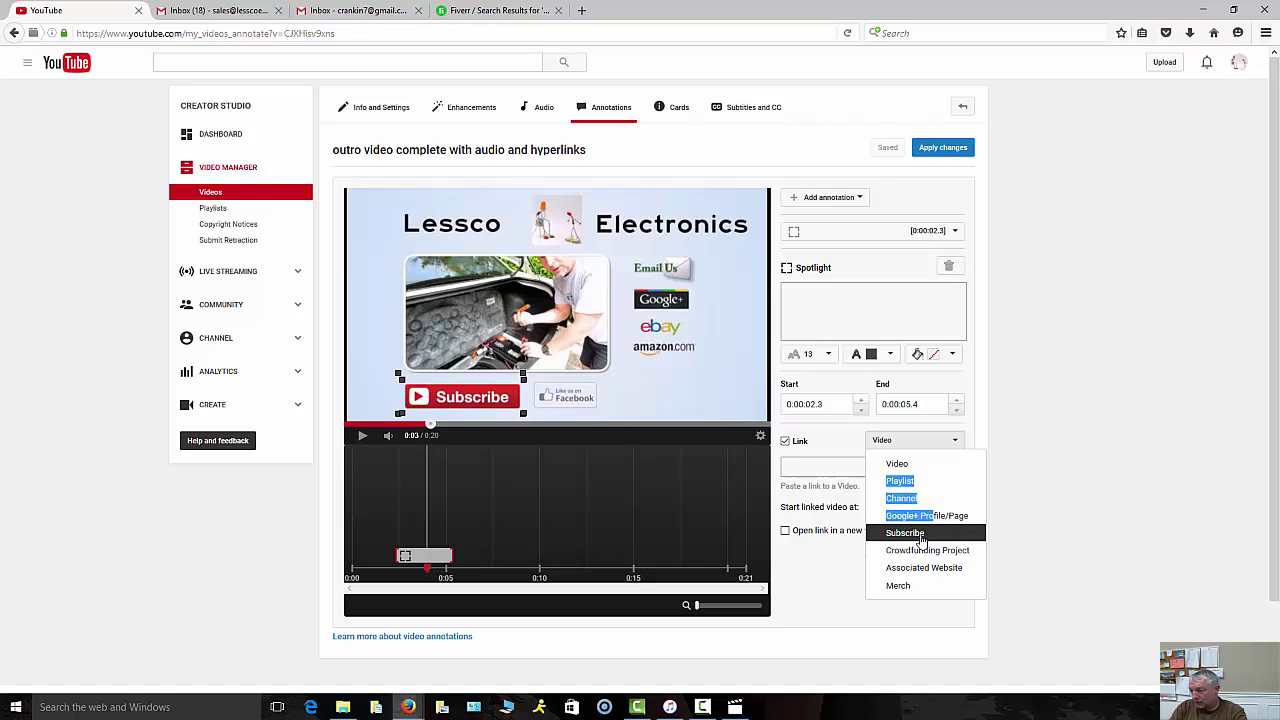
{"action": "left_click", "coordinate": [920, 535]}
{"action": "left_click", "coordinate": [921, 535]}
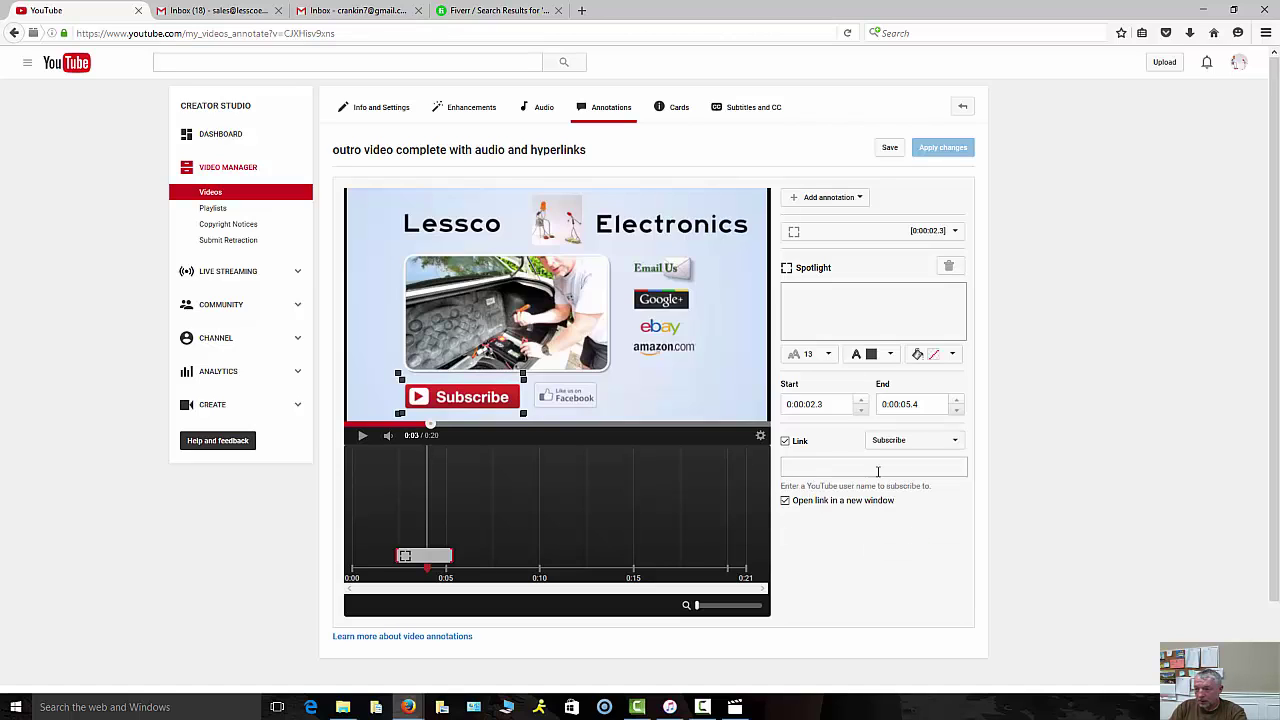
{"action": "left_click", "coordinate": [831, 466]}
{"action": "type", "text": "thelessco"}
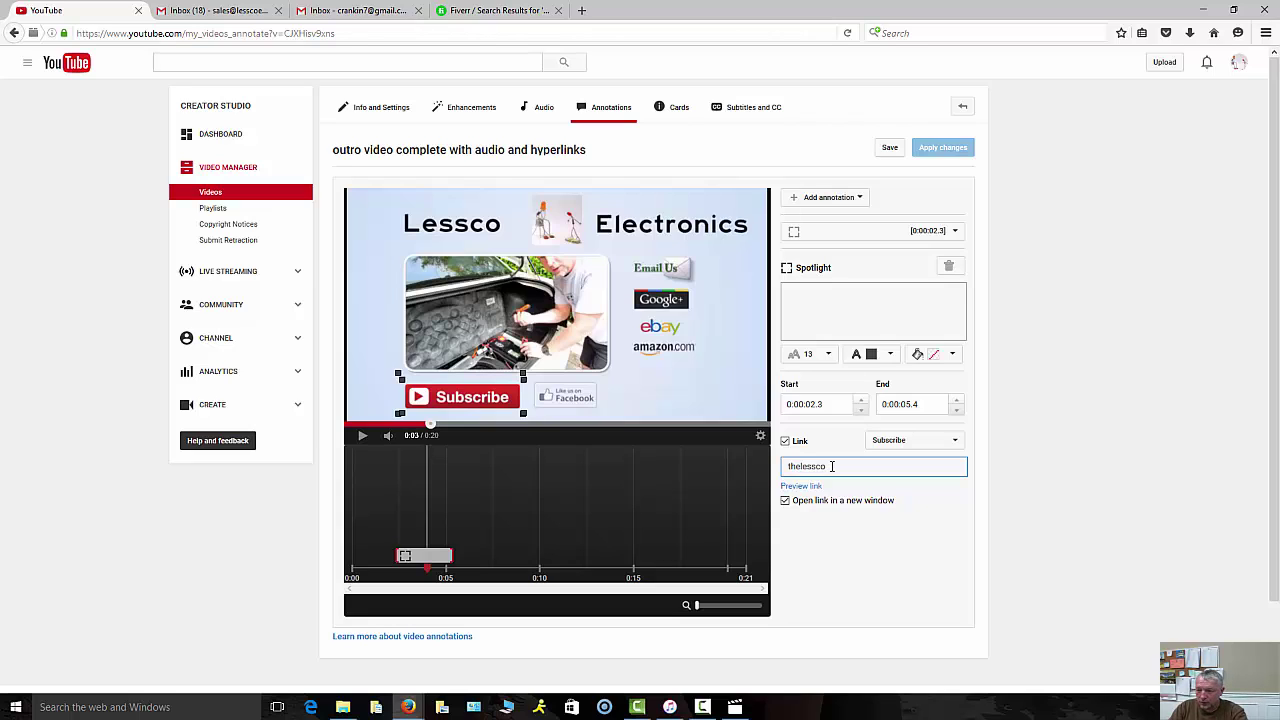
{"action": "left_click", "coordinate": [889, 147]}
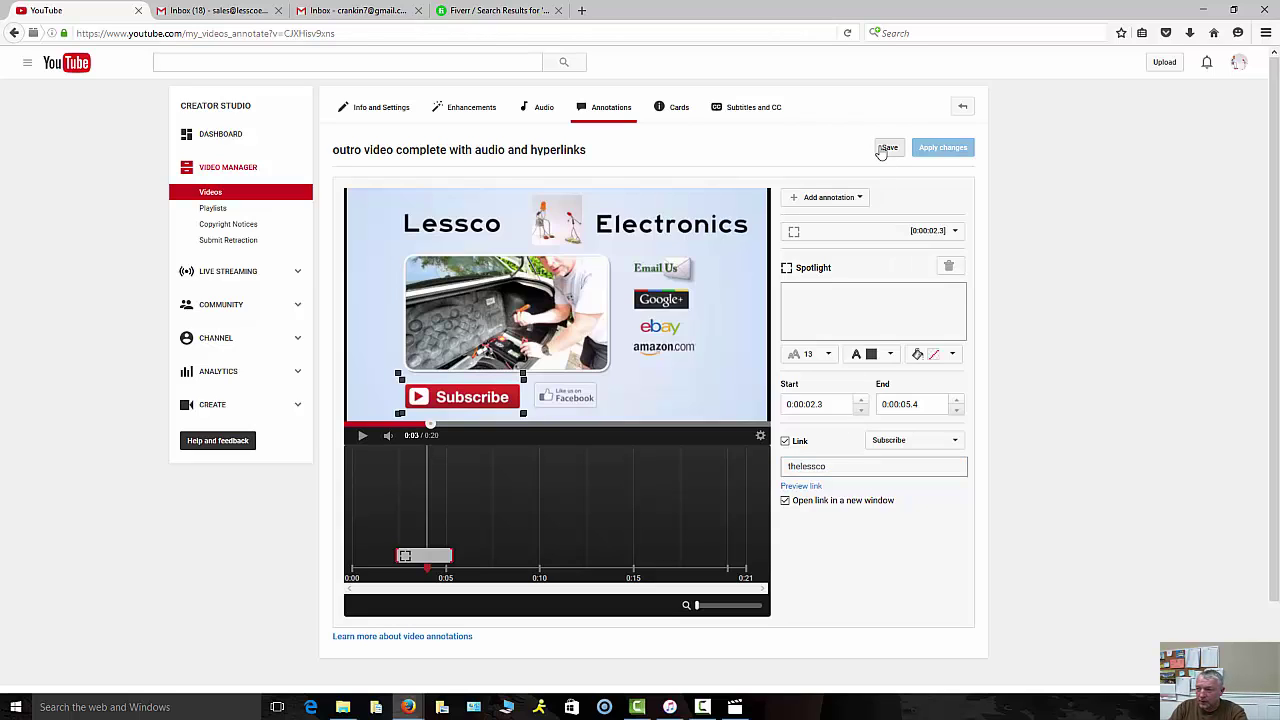
{"action": "left_click", "coordinate": [931, 148]}
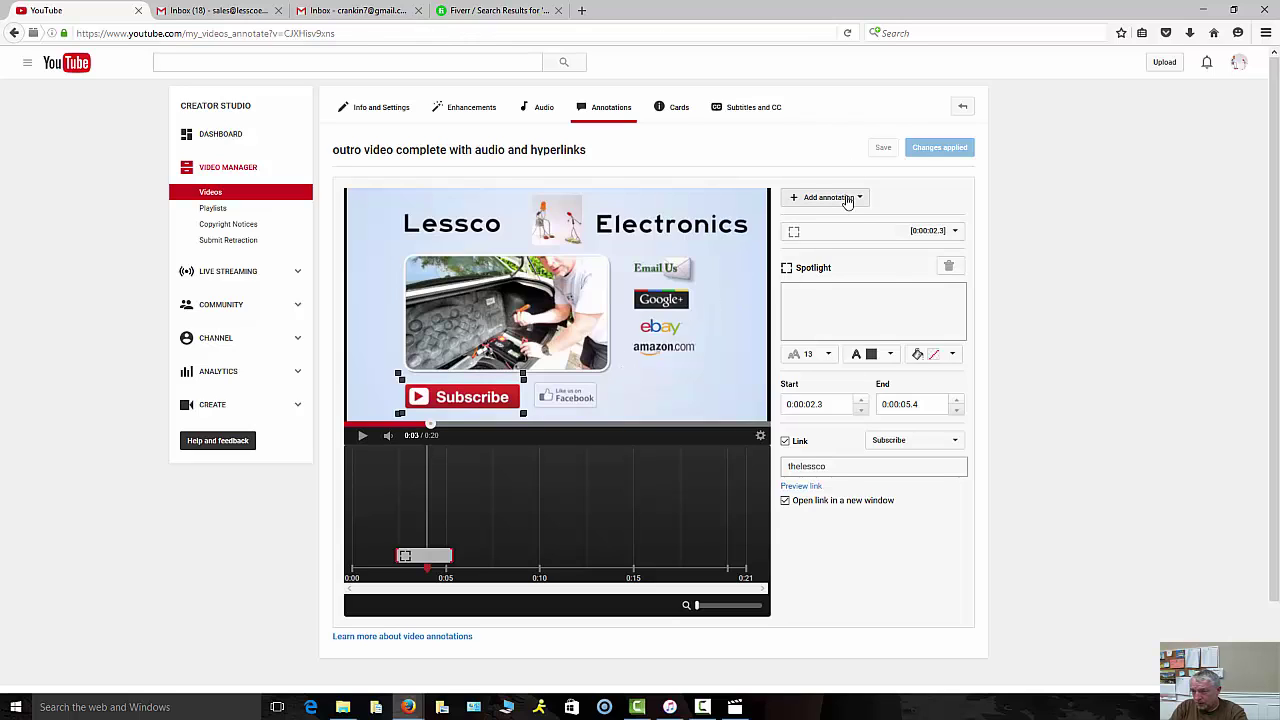
Add a second Spotlight, remove its fill colour, and resize it around the Google+ logo
{"action": "left_click", "coordinate": [846, 198]}
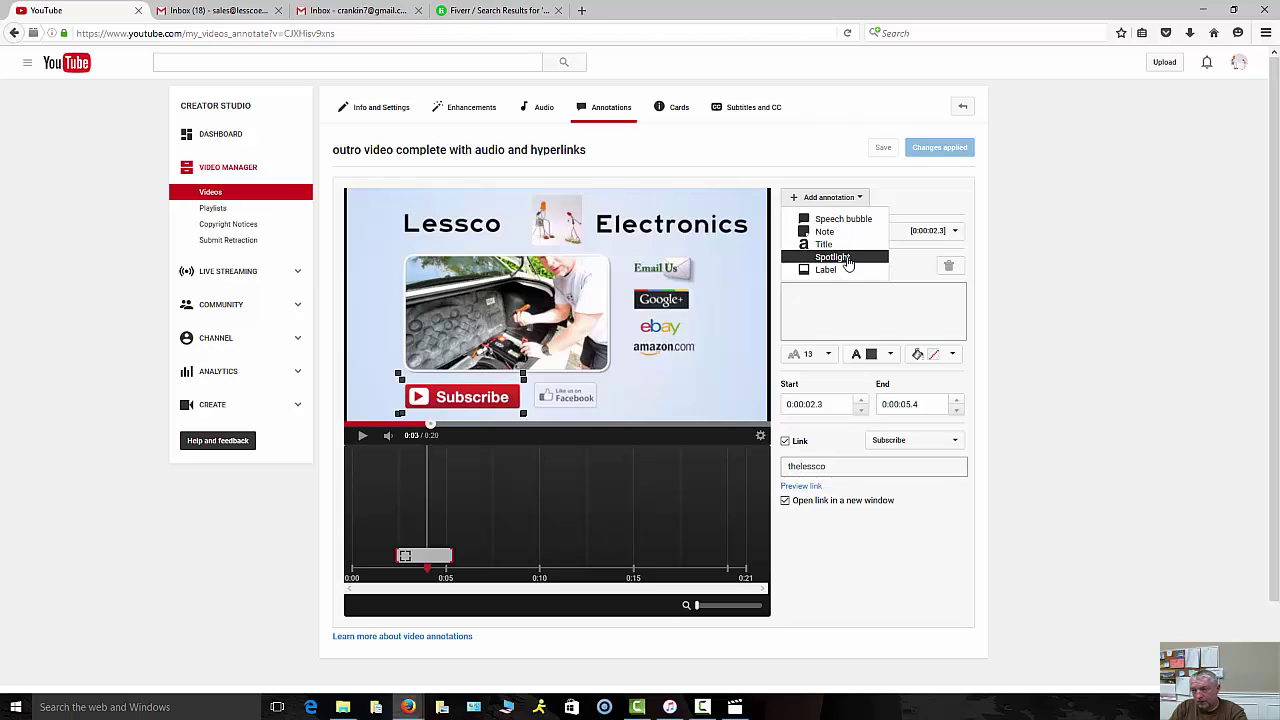
{"action": "left_click", "coordinate": [847, 260]}
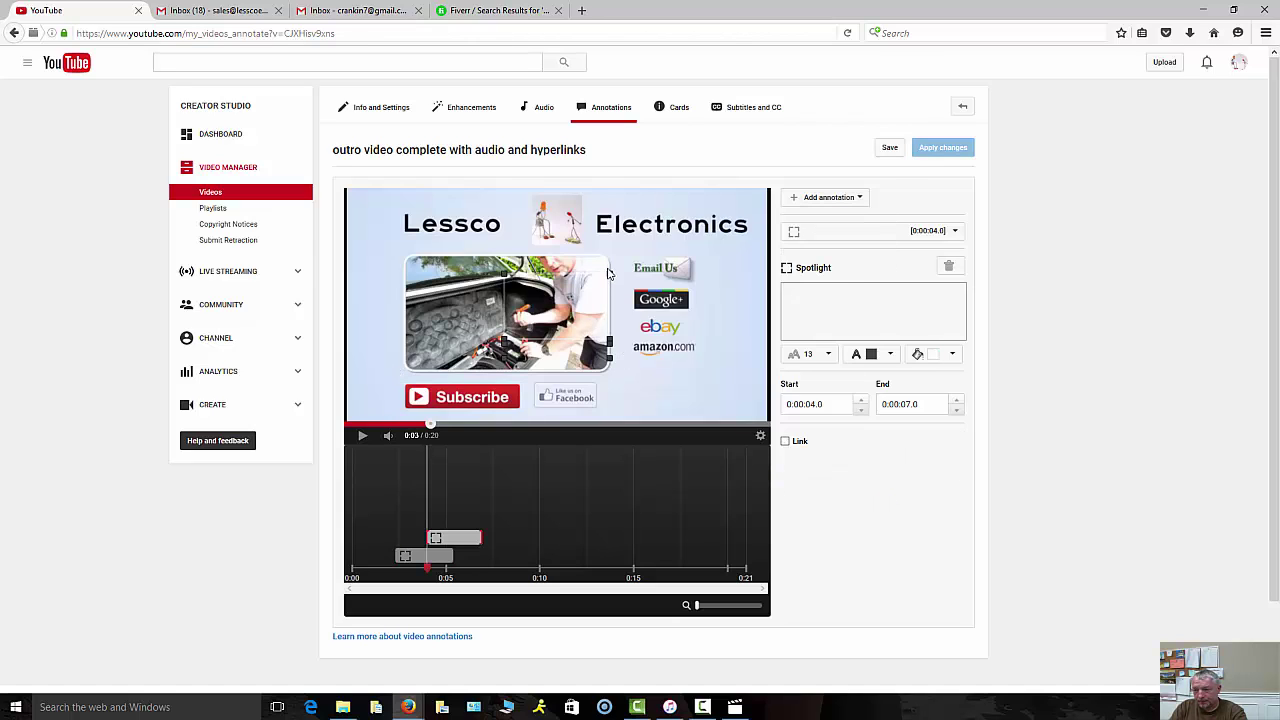
{"action": "mouse_move", "coordinate": [604, 289]}
{"action": "left_mouse_down"}
{"action": "mouse_move", "coordinate": [602, 242]}
{"action": "mouse_move", "coordinate": [596, 266]}
{"action": "left_mouse_up"}
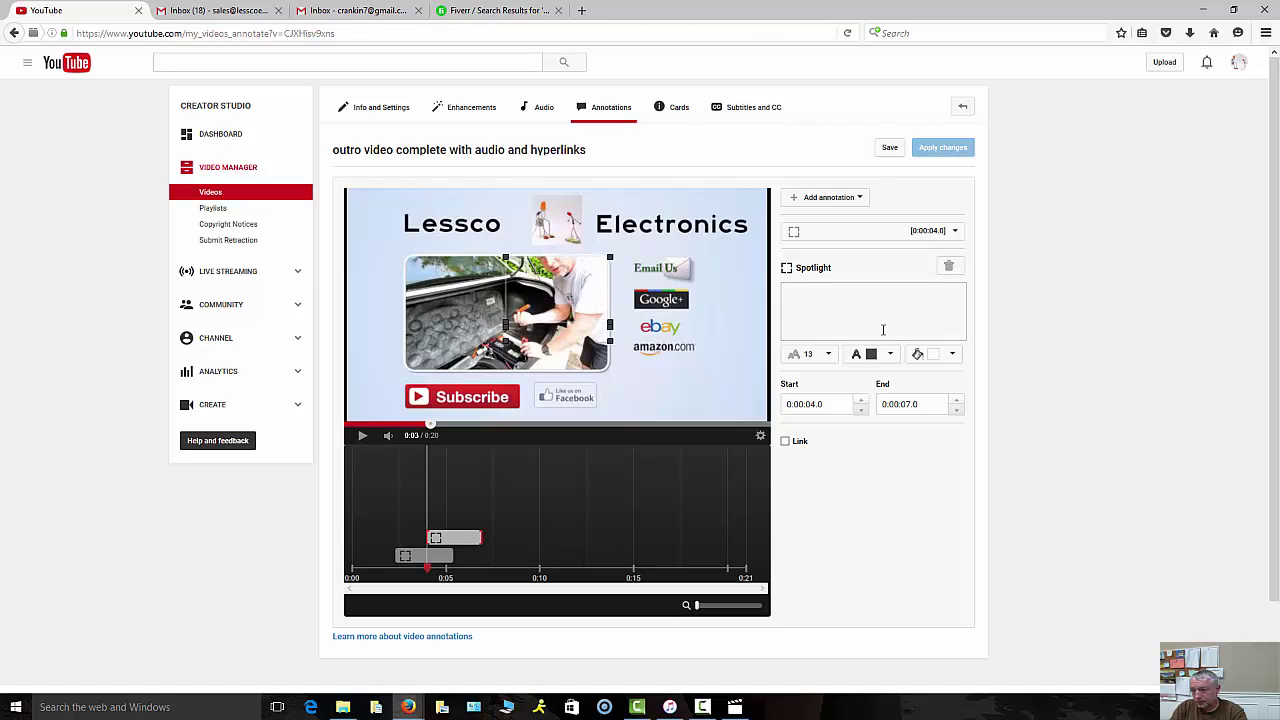
{"action": "left_click", "coordinate": [938, 355]}
{"action": "left_click", "coordinate": [943, 492]}
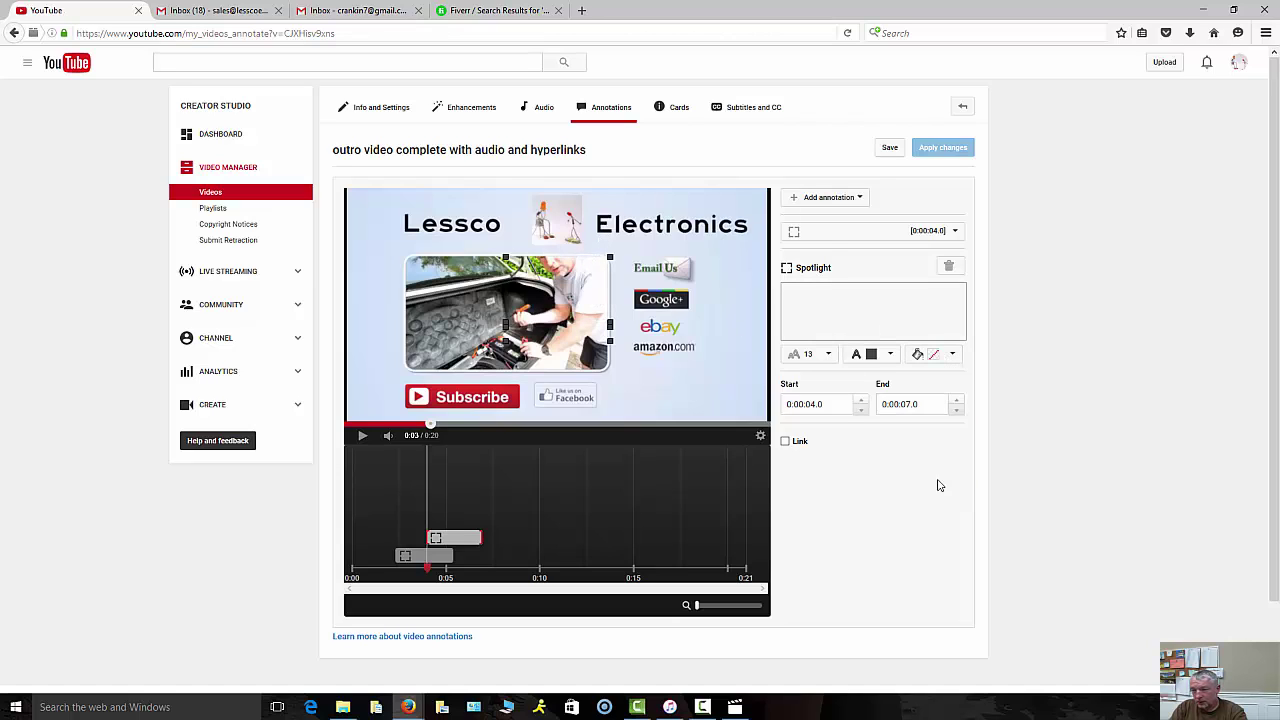
{"action": "left_click_drag", "start_coordinate": [638, 284], "coordinate": [710, 290]}
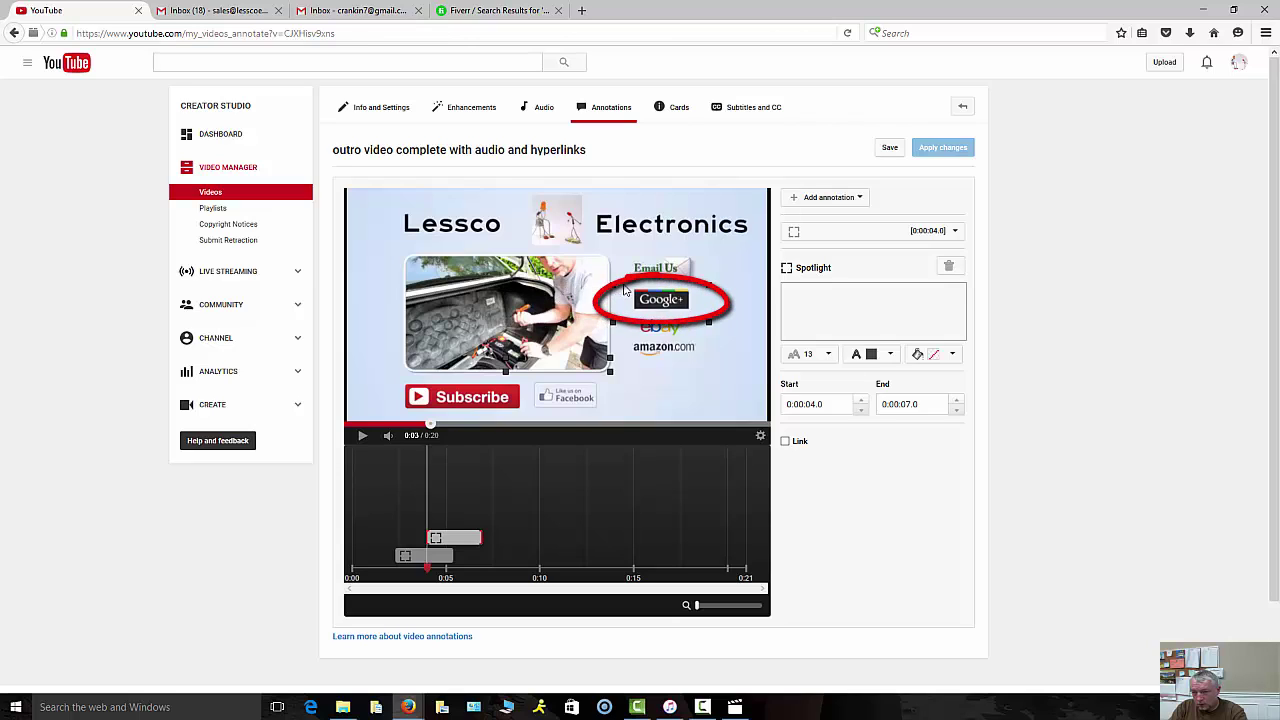
{"action": "left_click_drag", "start_coordinate": [625, 290], "coordinate": [709, 321]}
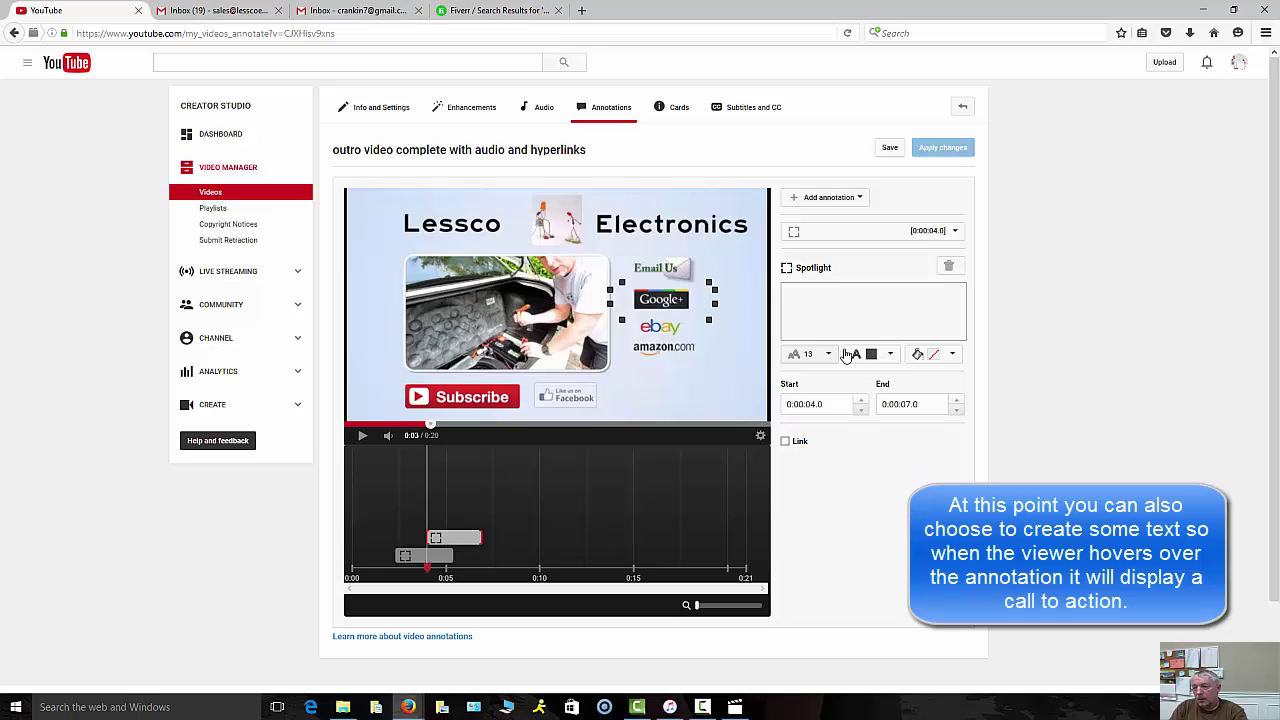
Set the spotlight's link type to Google+ Profile/Page, then save and apply changes
{"action": "left_click", "coordinate": [785, 442]}
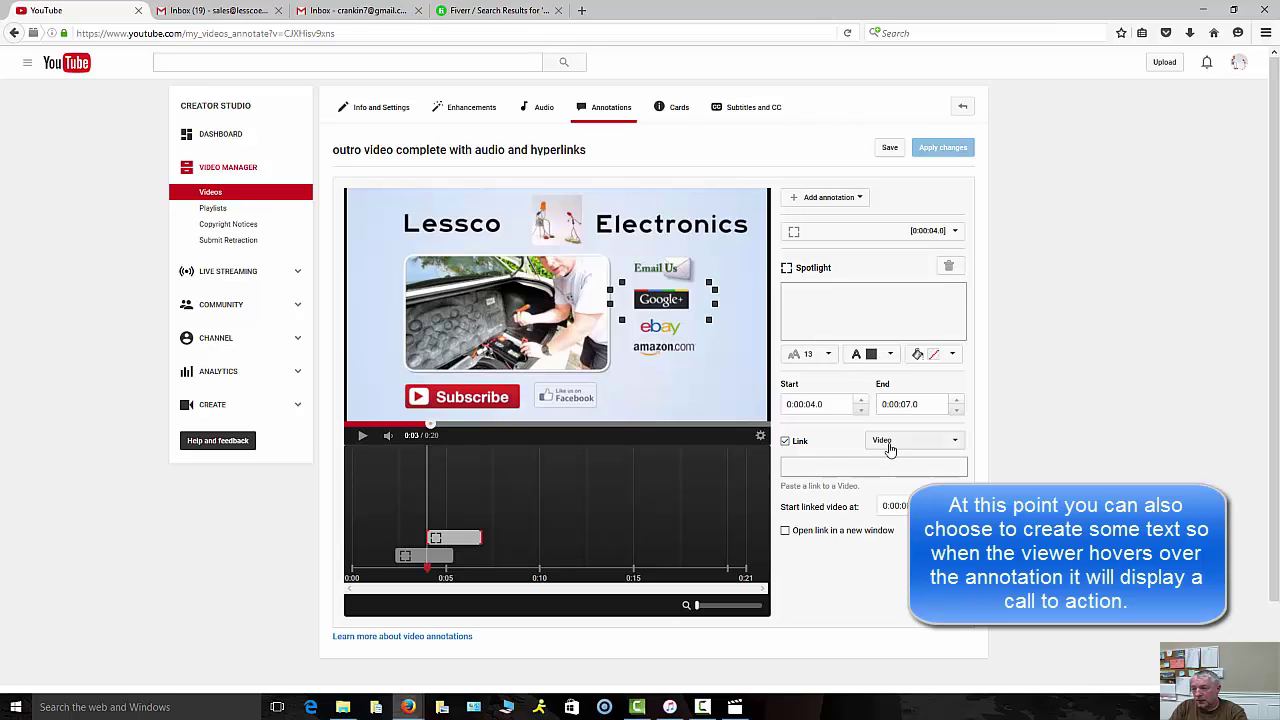
{"action": "left_click", "coordinate": [886, 441]}
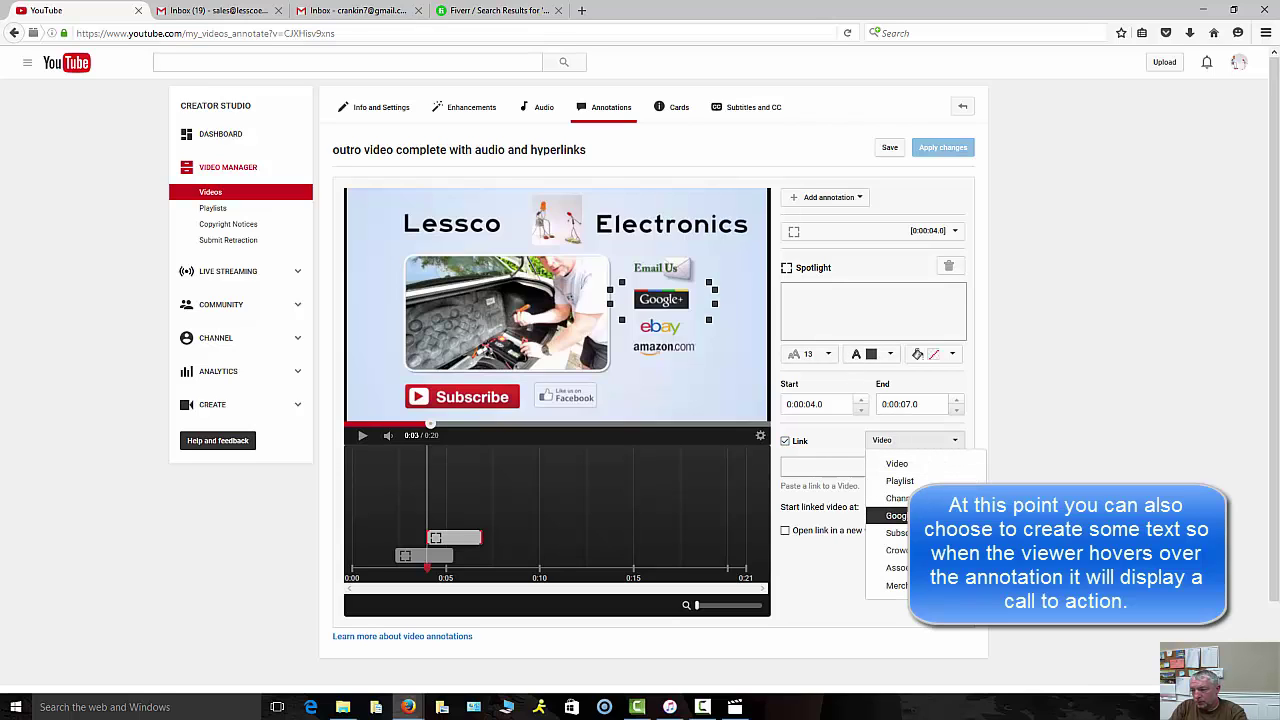
{"action": "left_click", "coordinate": [895, 515]}
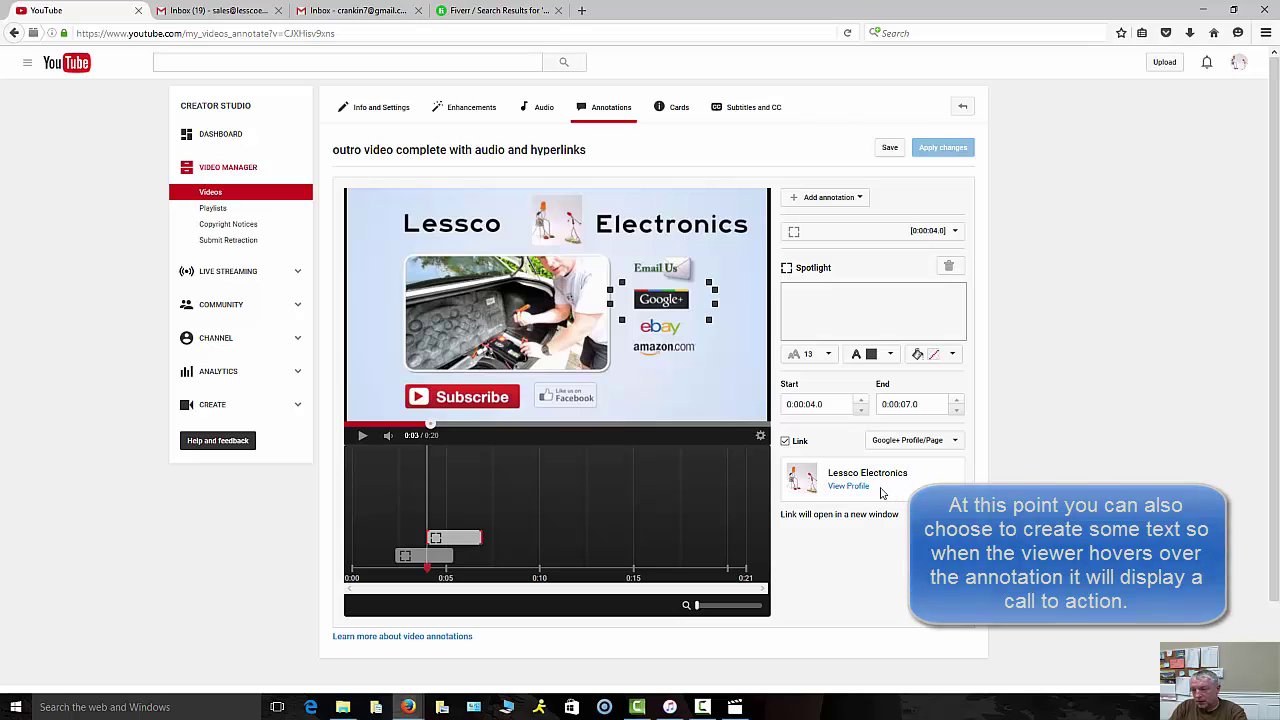
{"action": "left_click", "coordinate": [889, 147]}
{"action": "left_click", "coordinate": [939, 152]}
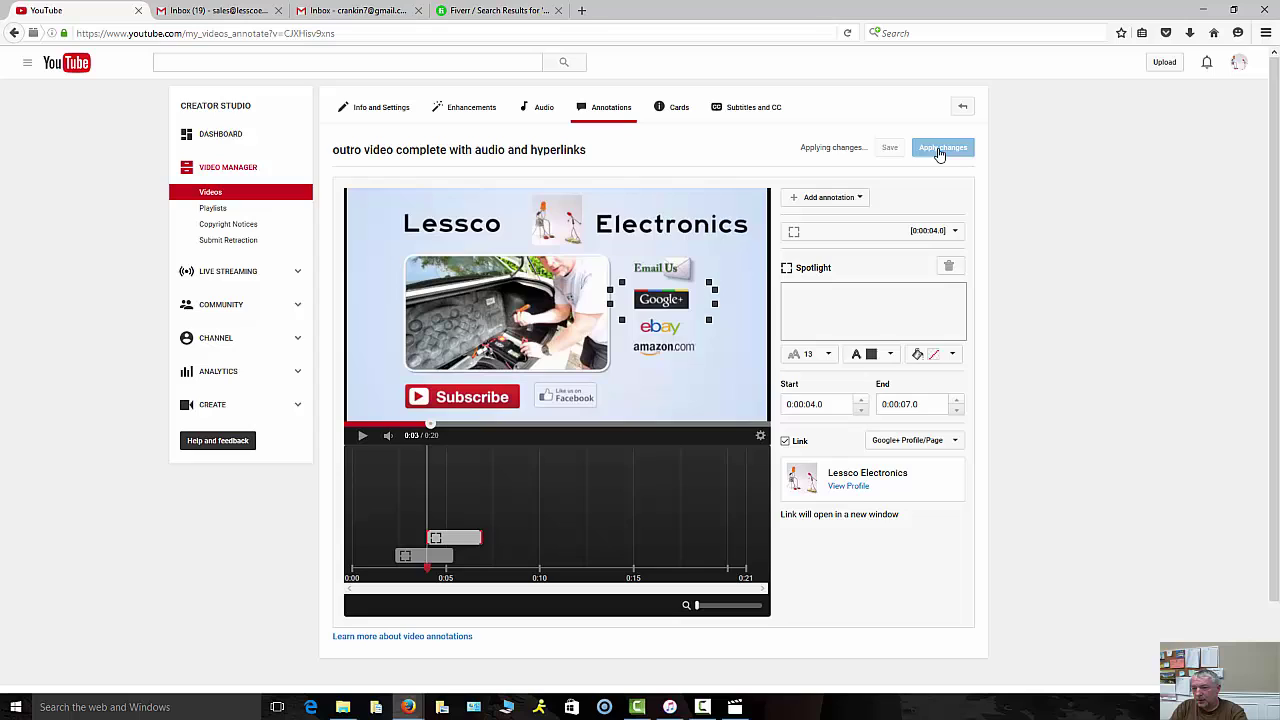
Add a third Spotlight with no fill and size it near the eBay and amazon.com logos
{"action": "left_click", "coordinate": [845, 200]}
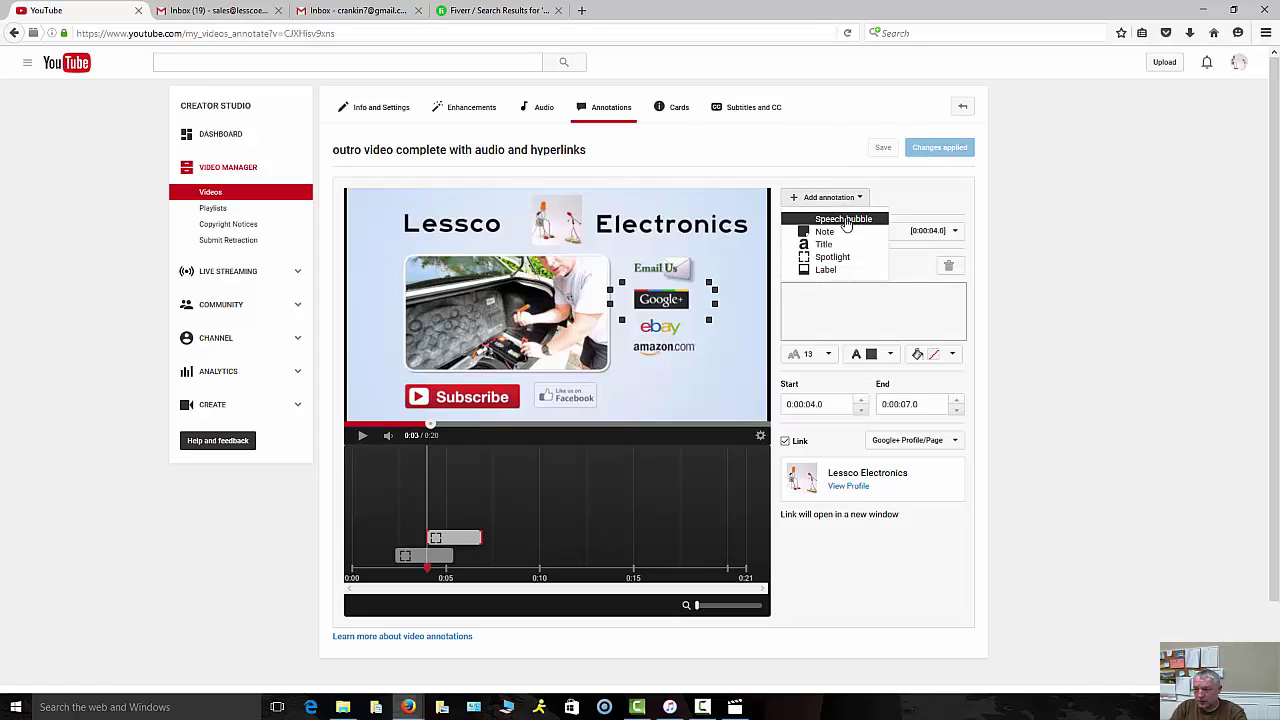
{"action": "left_click", "coordinate": [847, 258]}
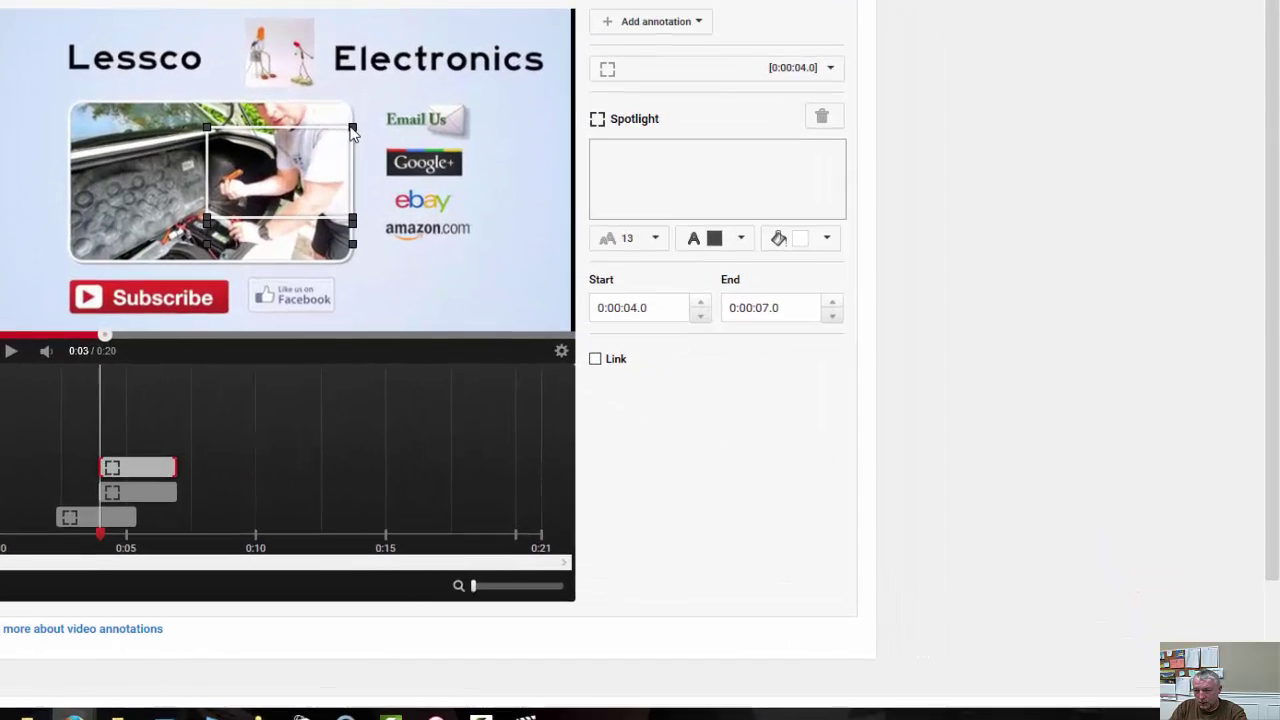
{"action": "left_click_drag", "start_coordinate": [351, 131], "coordinate": [424, 195]}
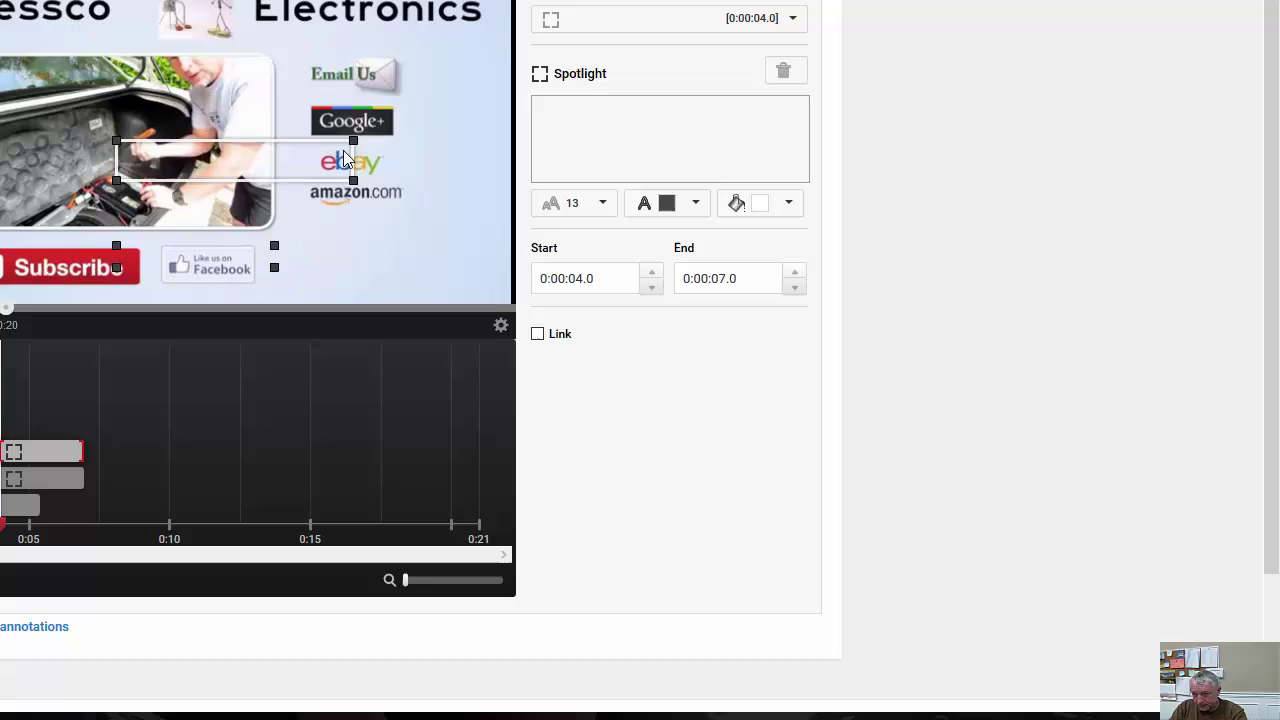
{"action": "left_click_drag", "start_coordinate": [352, 155], "coordinate": [463, 161]}
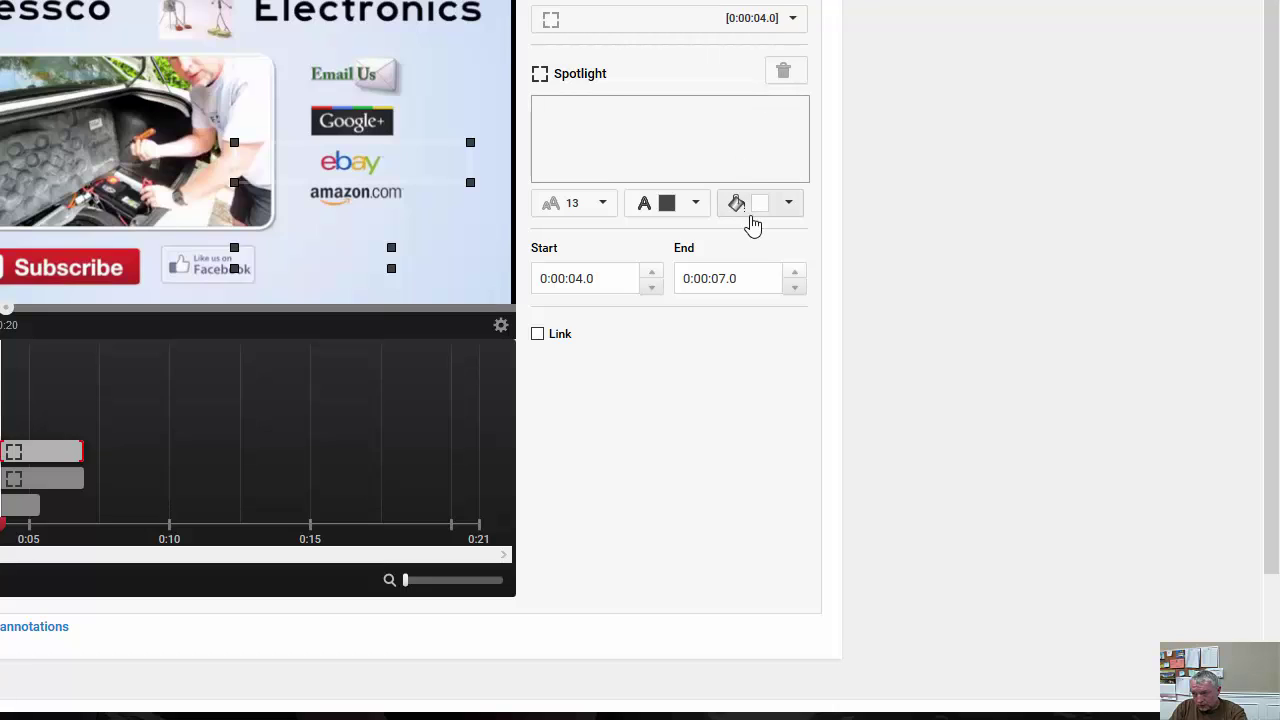
{"action": "left_click", "coordinate": [758, 205]}
{"action": "left_click", "coordinate": [776, 407]}
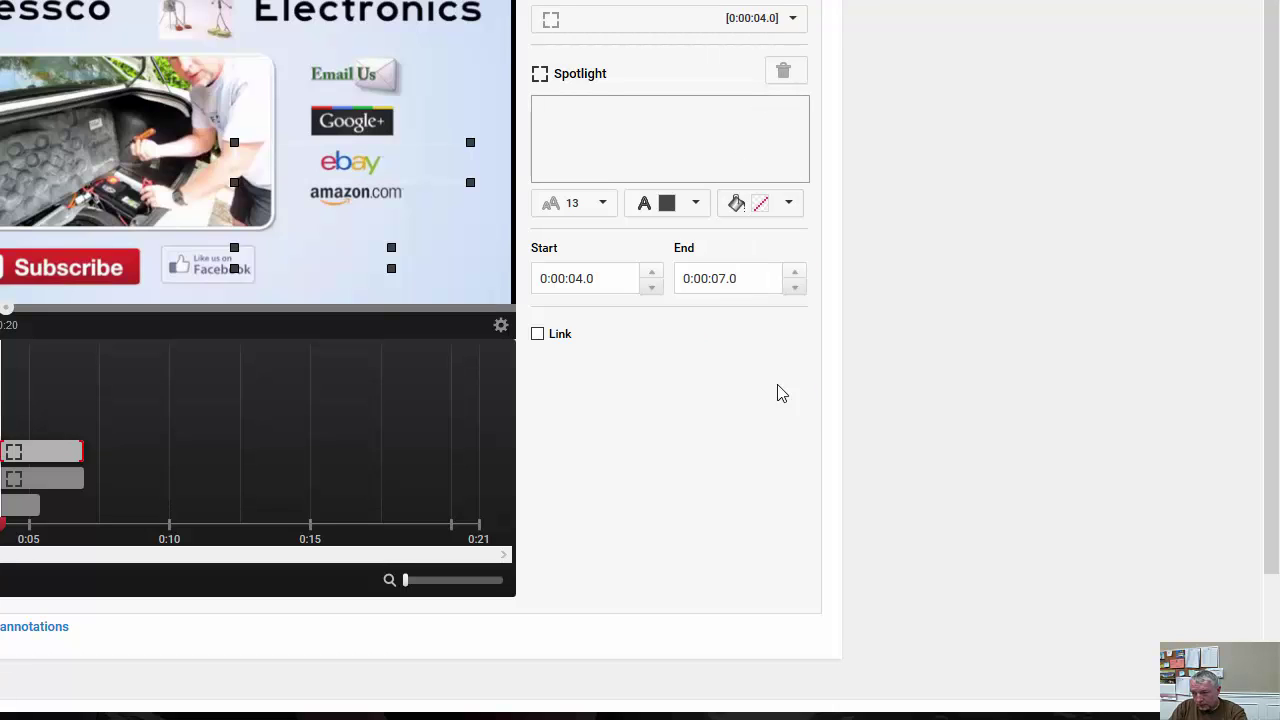
{"action": "left_click_drag", "start_coordinate": [391, 250], "coordinate": [471, 217]}
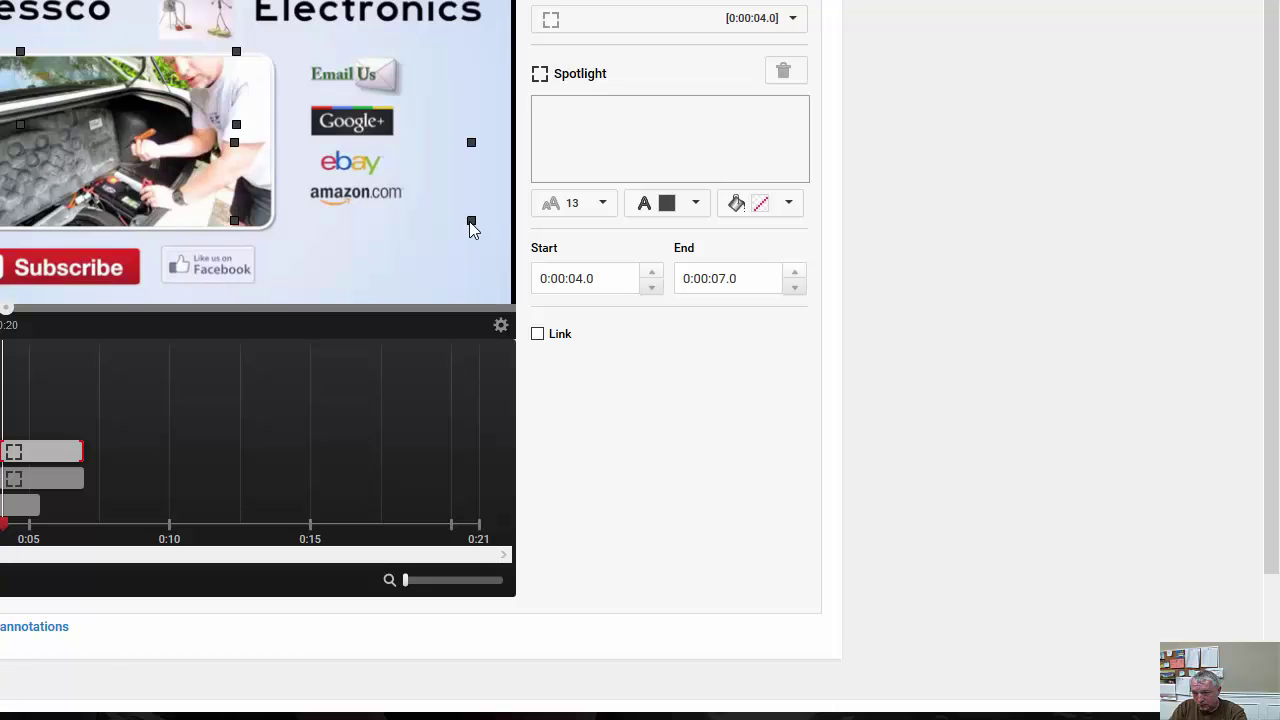
Drag the third spotlight onto the eBay and amazon.com logos and fine-tune its edges
{"action": "left_click_drag", "start_coordinate": [140, 125], "coordinate": [366, 207]}
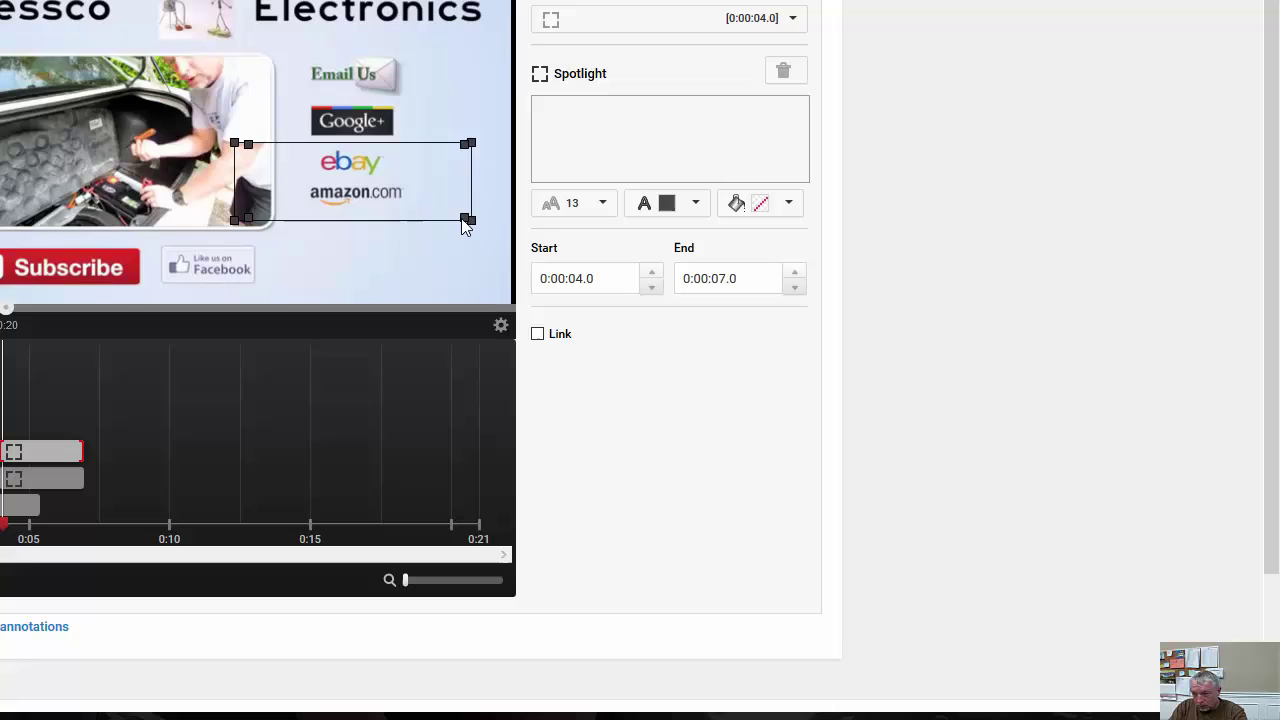
{"action": "left_click_drag", "start_coordinate": [464, 219], "coordinate": [467, 222]}
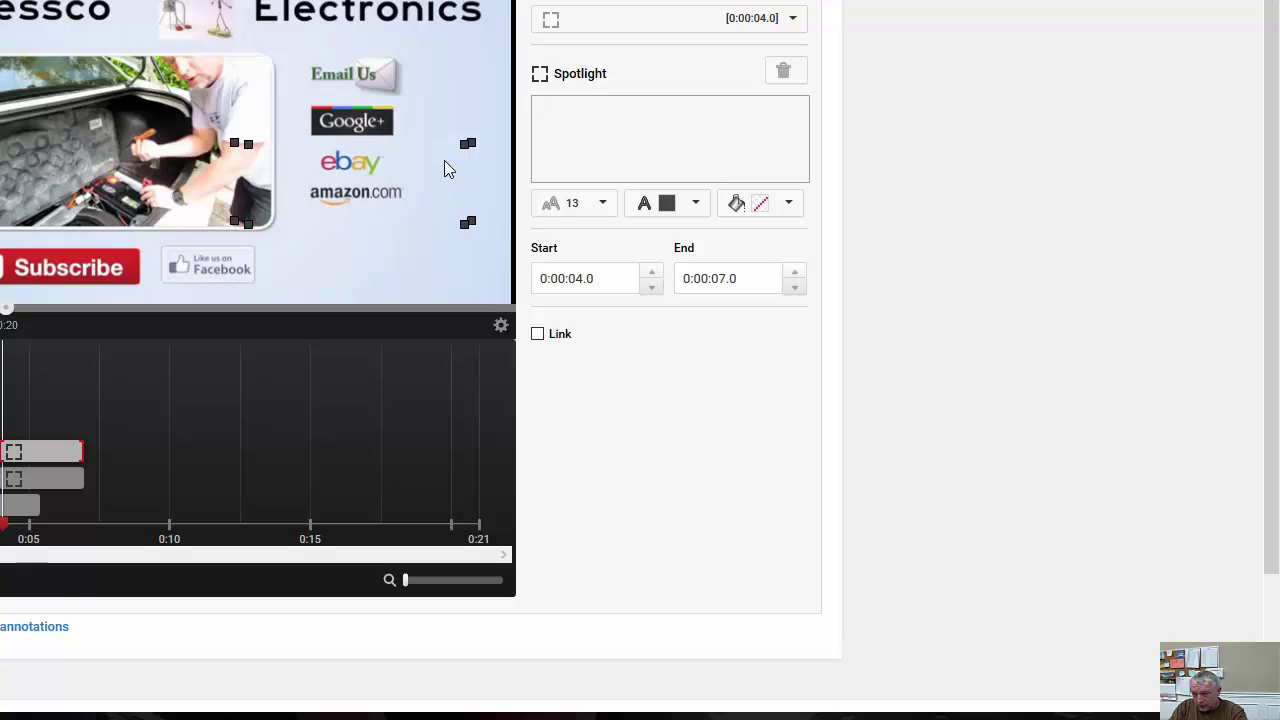
{"action": "left_click_drag", "start_coordinate": [444, 160], "coordinate": [450, 161]}
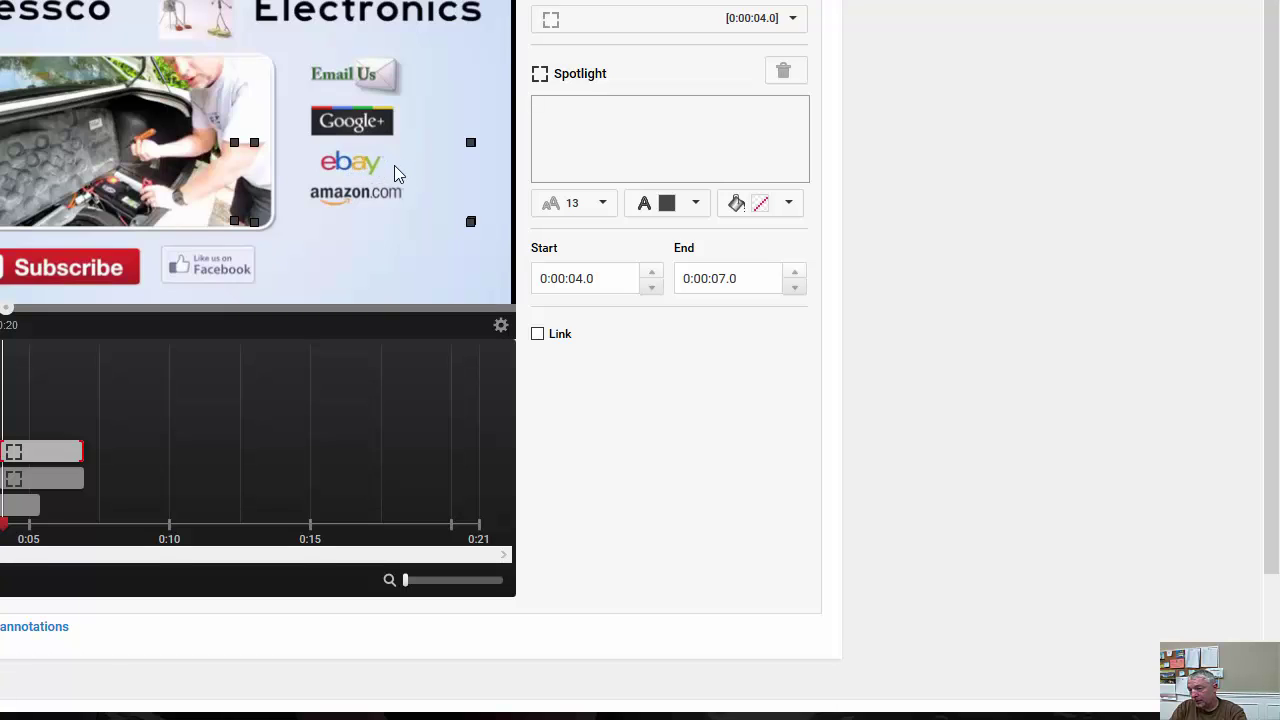
{"action": "left_click", "coordinate": [538, 335]}
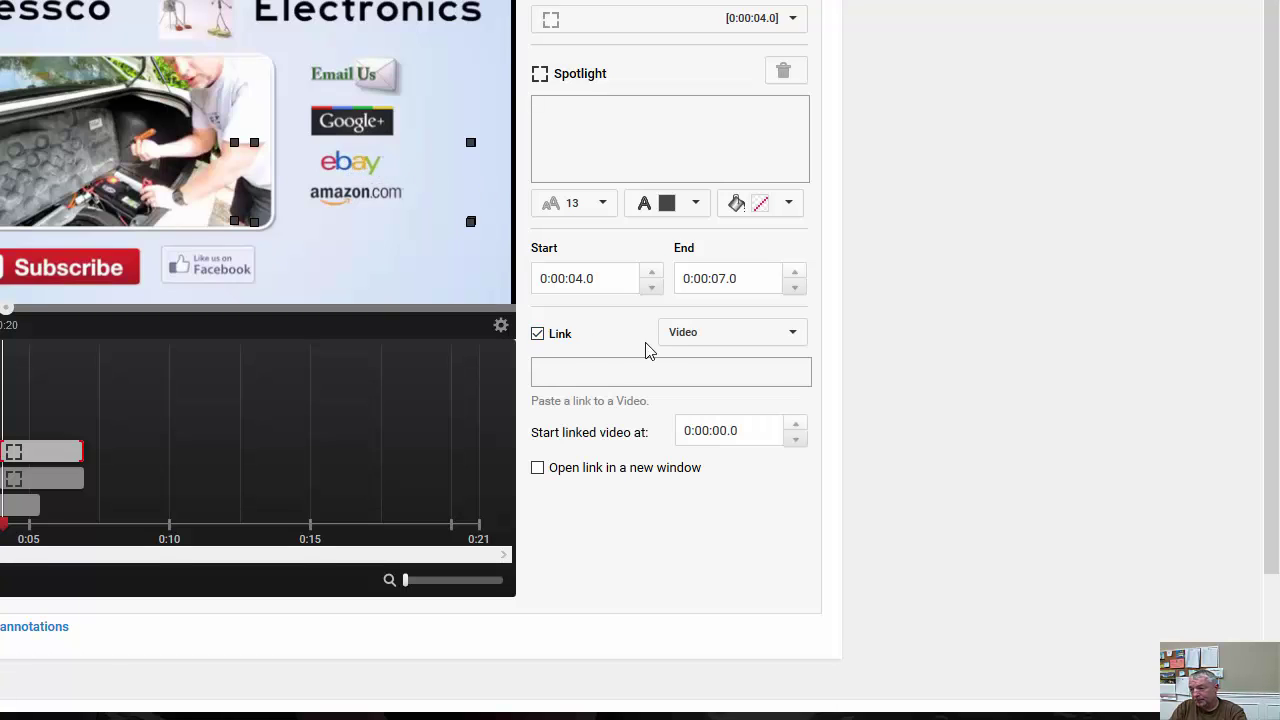
{"action": "left_click", "coordinate": [688, 335]}
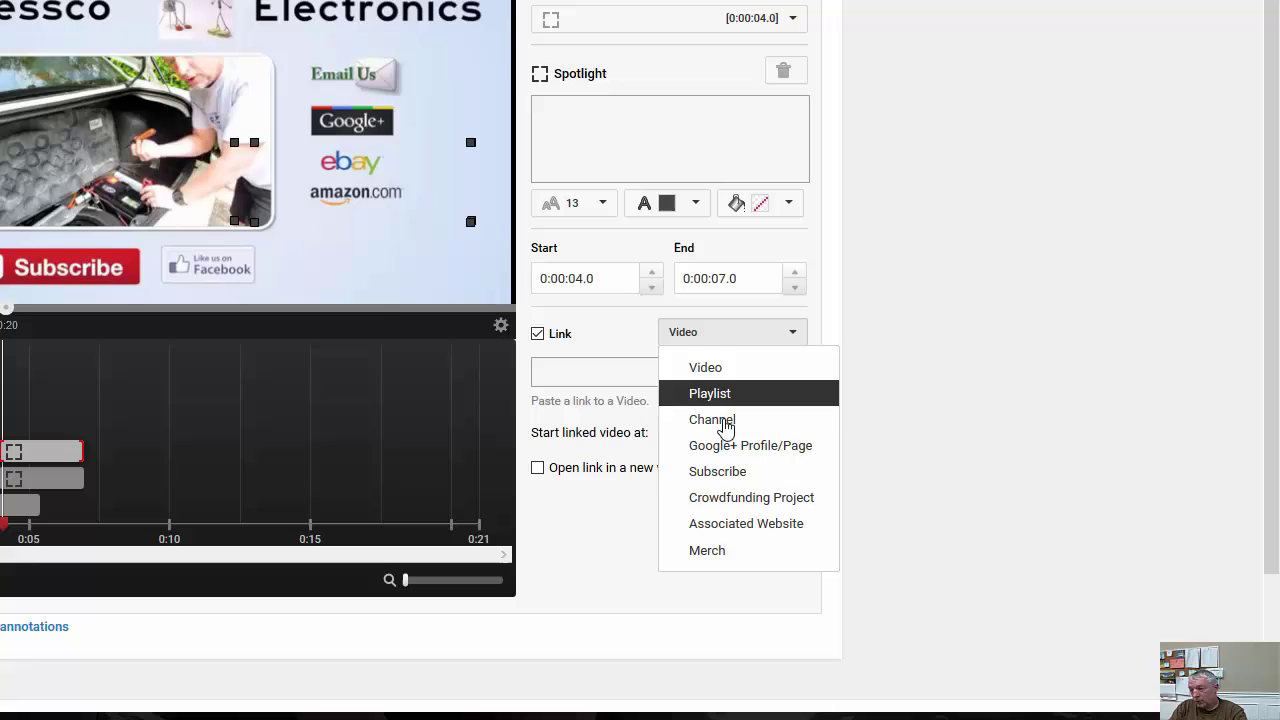
{"action": "left_click", "coordinate": [743, 523]}
{"action": "left_click", "coordinate": [692, 371]}
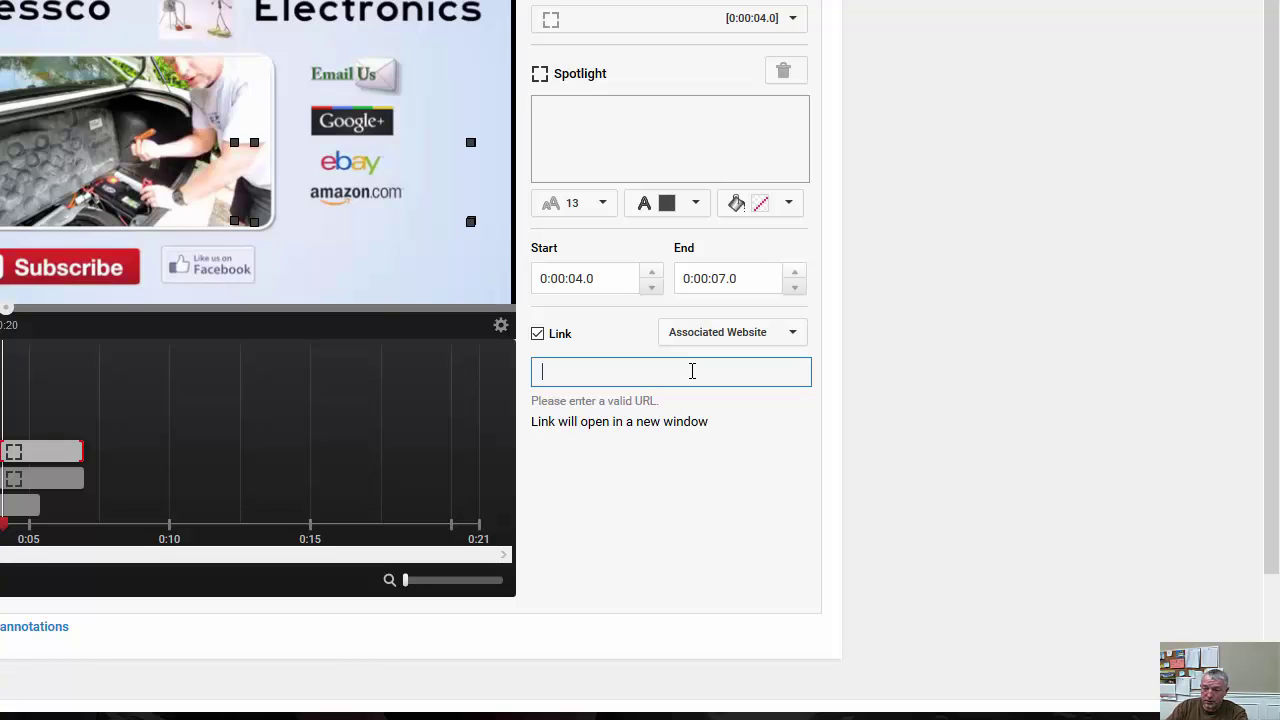
{"action": "type", "text": "www.lessco"}
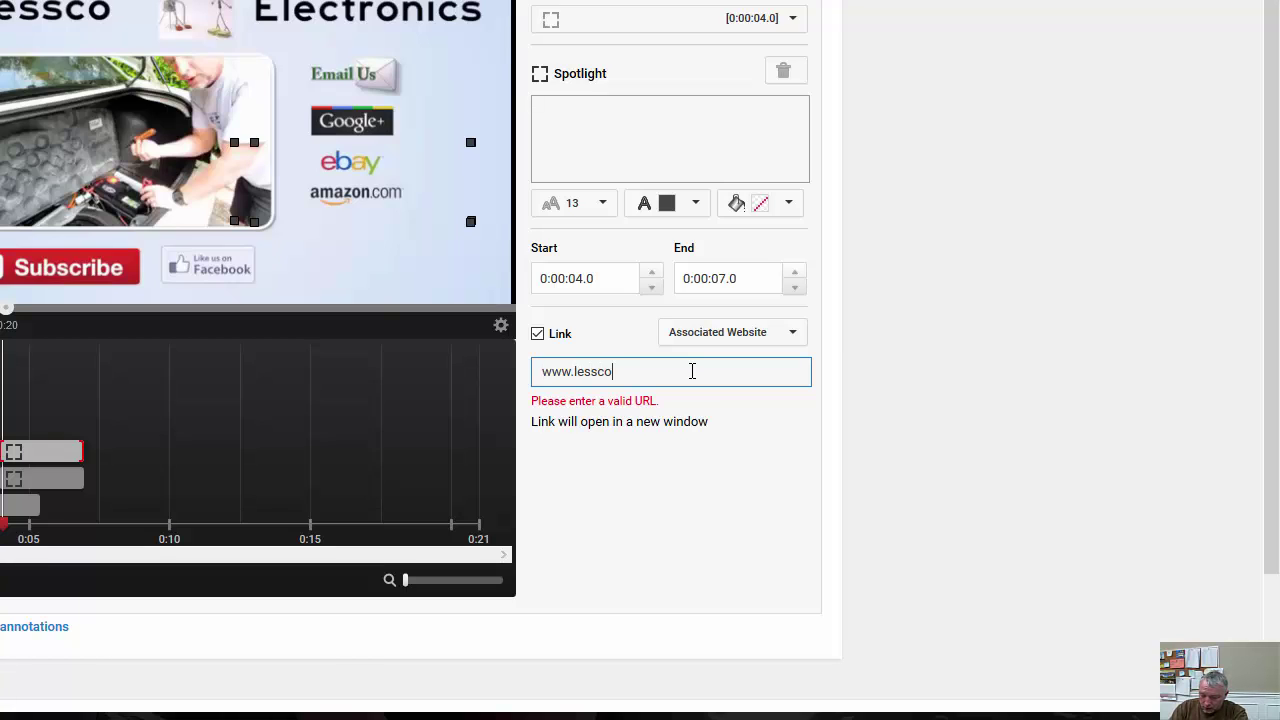
{"action": "type", "text": "nics.com"}
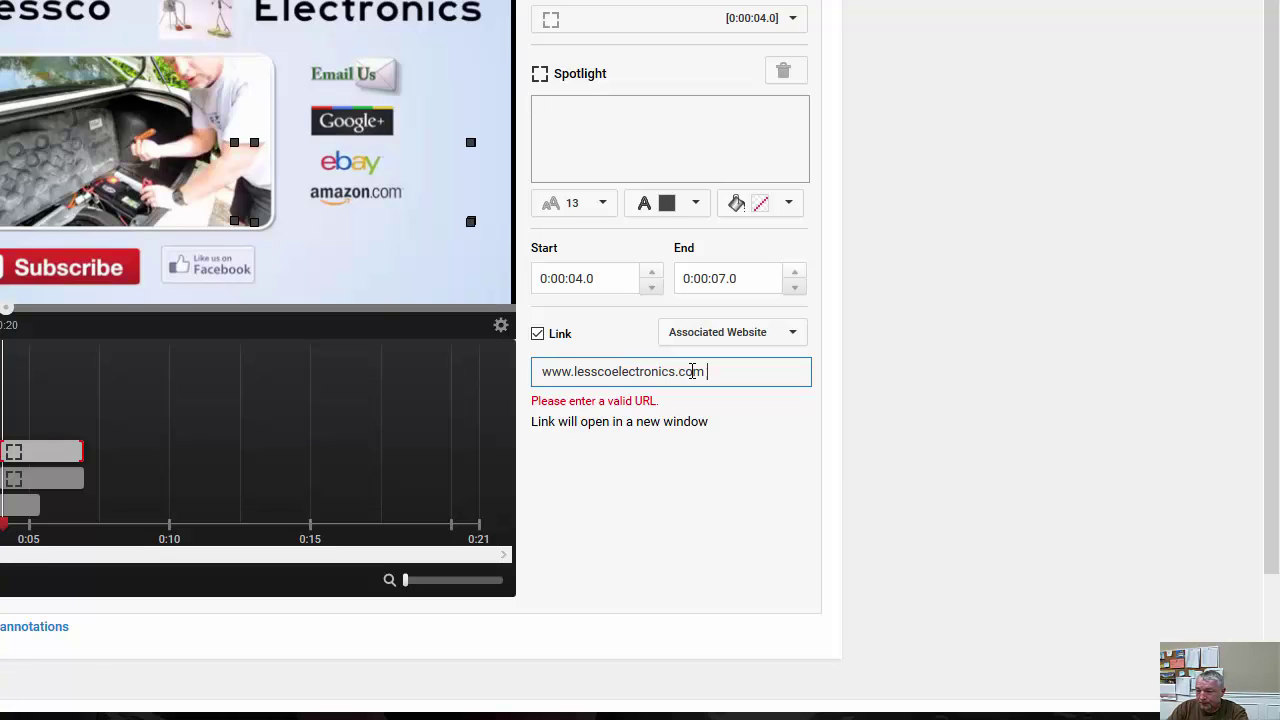
{"action": "left_click", "coordinate": [542, 373]}
{"action": "type", "text": "http:"}
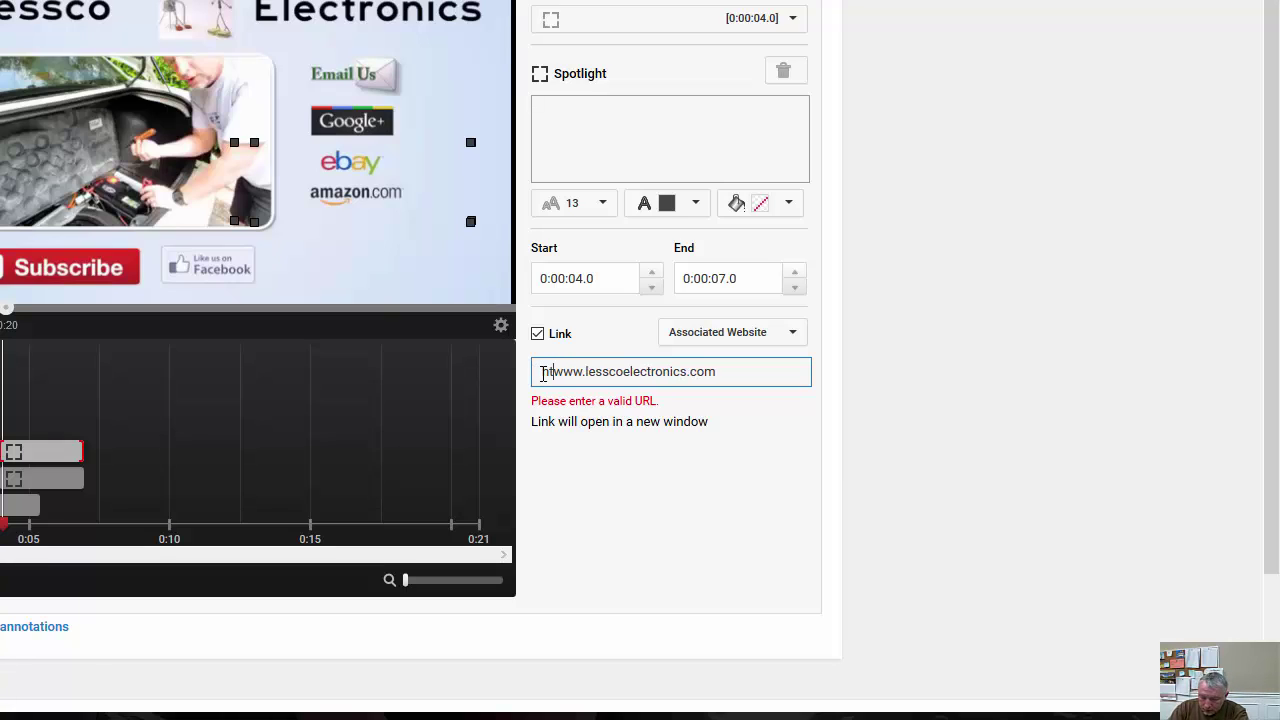
{"action": "type", "text": "//"}
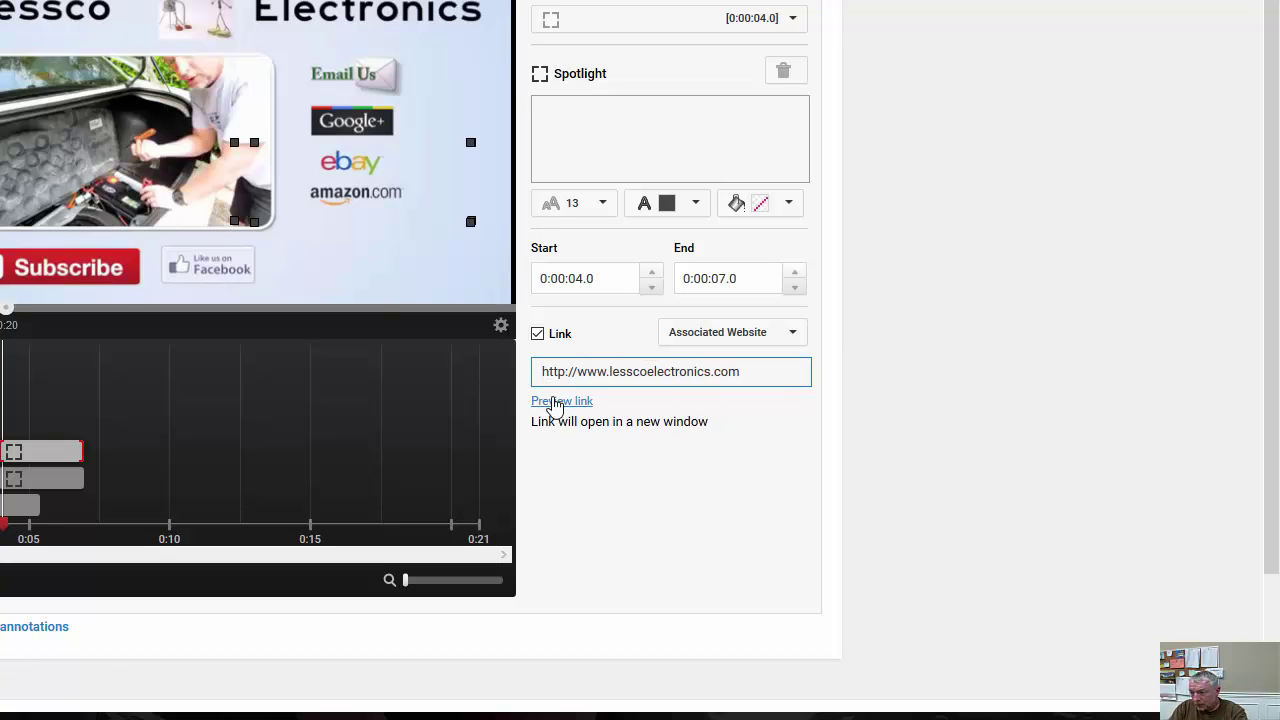
{"action": "left_click", "coordinate": [553, 402]}
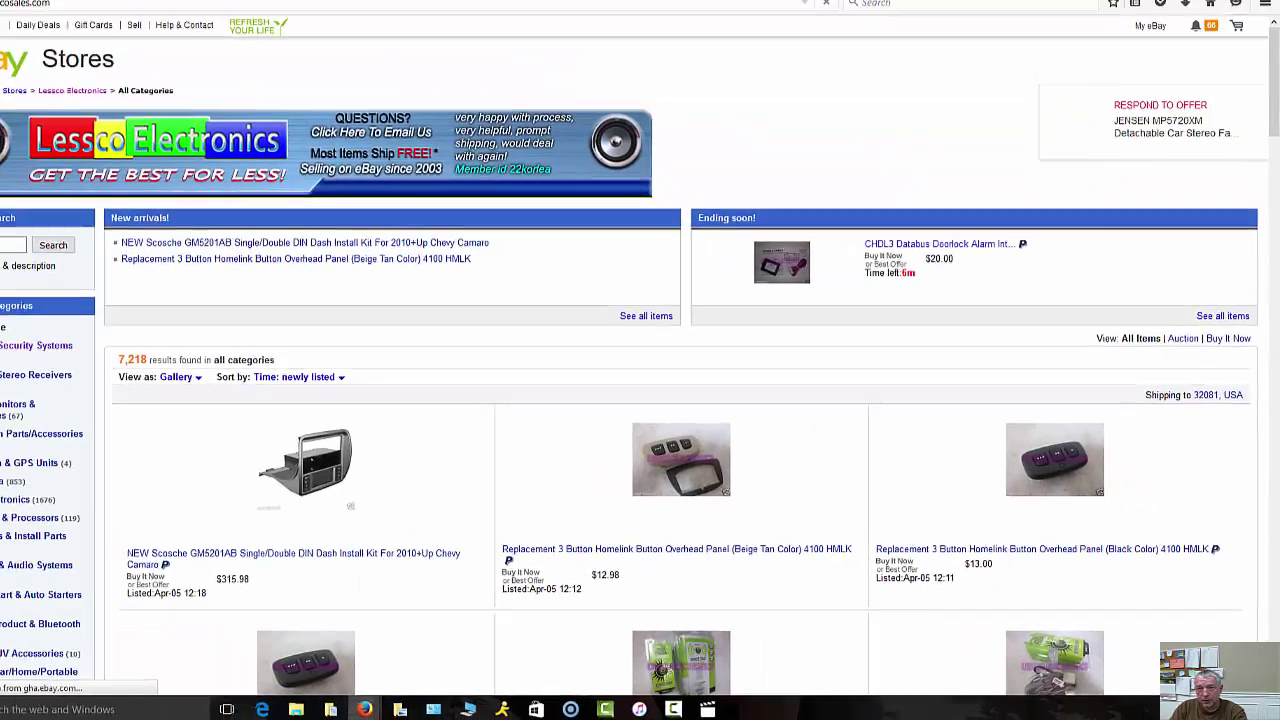
{"action": "key", "text": "ctrl+w"}
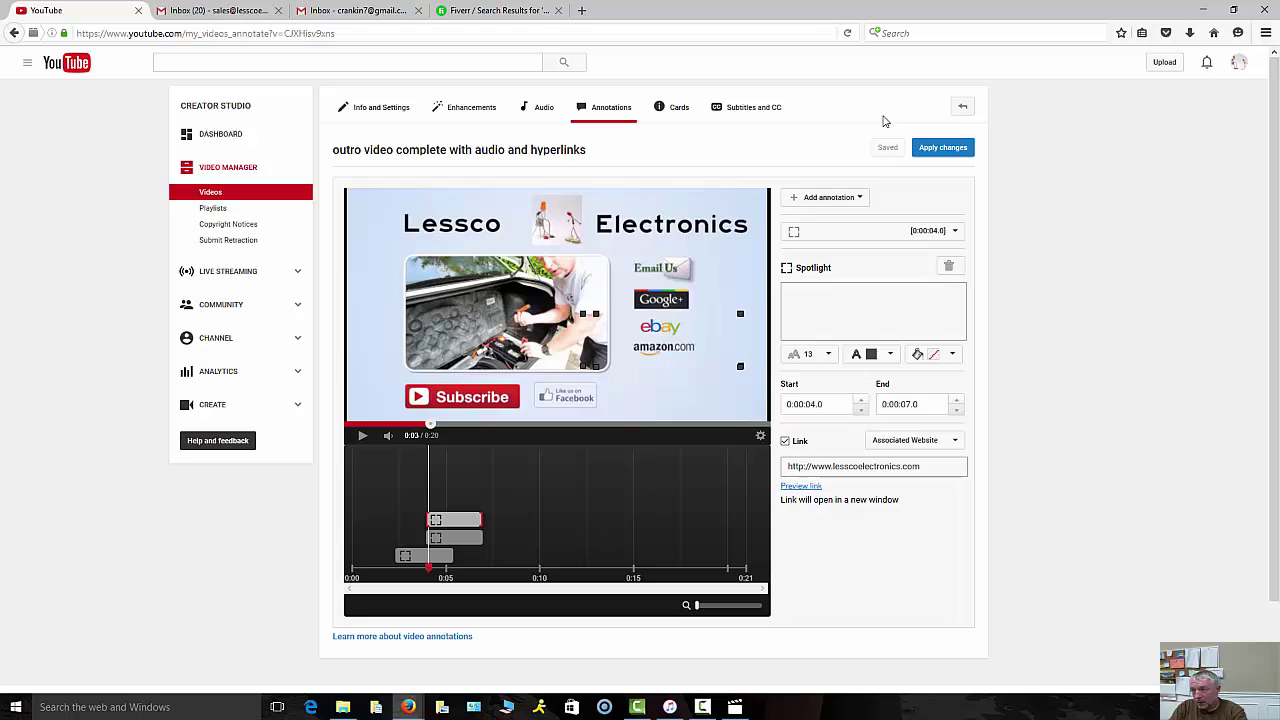
Apply the annotation changes so the Subscribe, Google+ and store website spotlights go live on the outro
{"action": "left_click", "coordinate": [929, 157]}
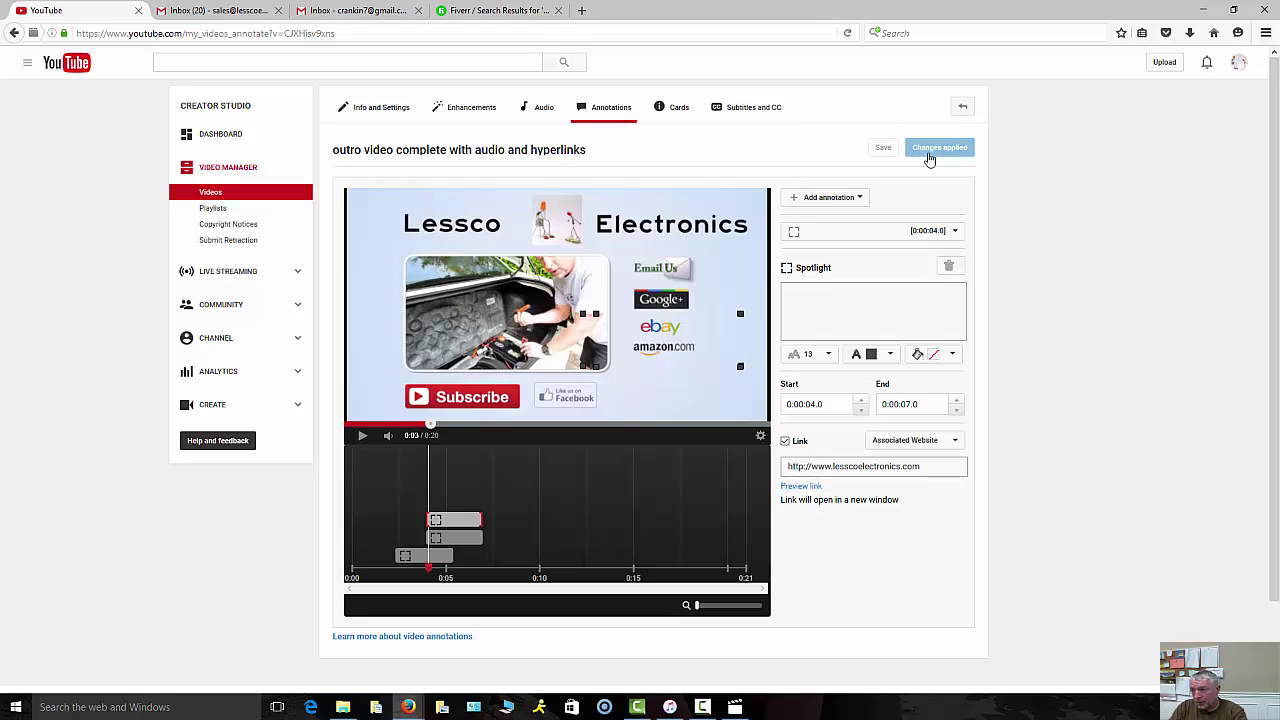